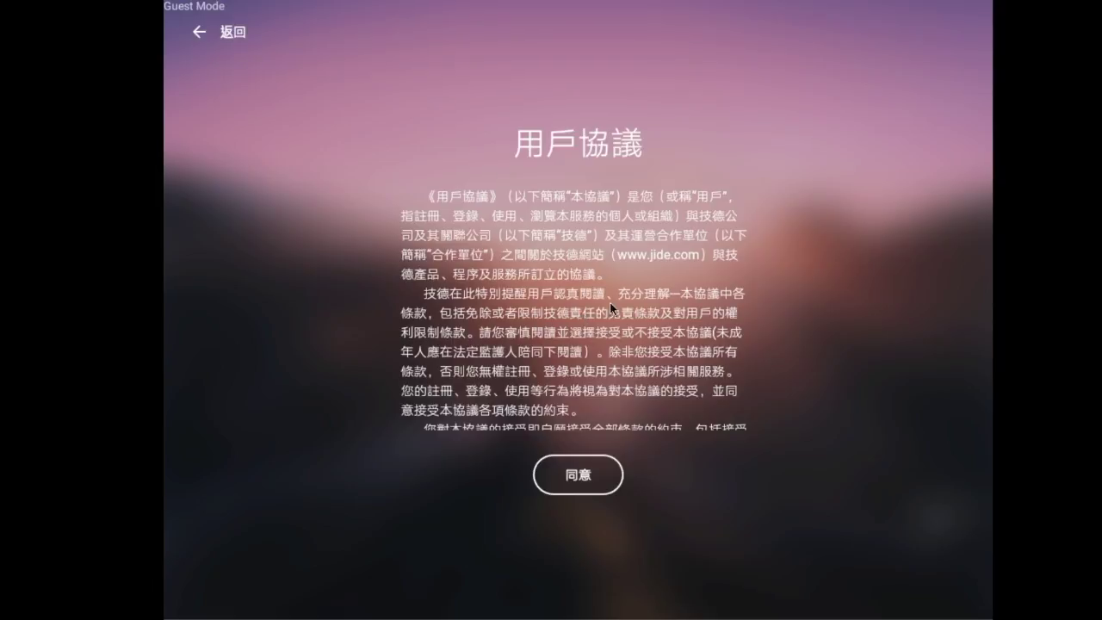
# - Switch the setup language to English (United States) and accept the user agreement
pyautogui.click(211, 33)
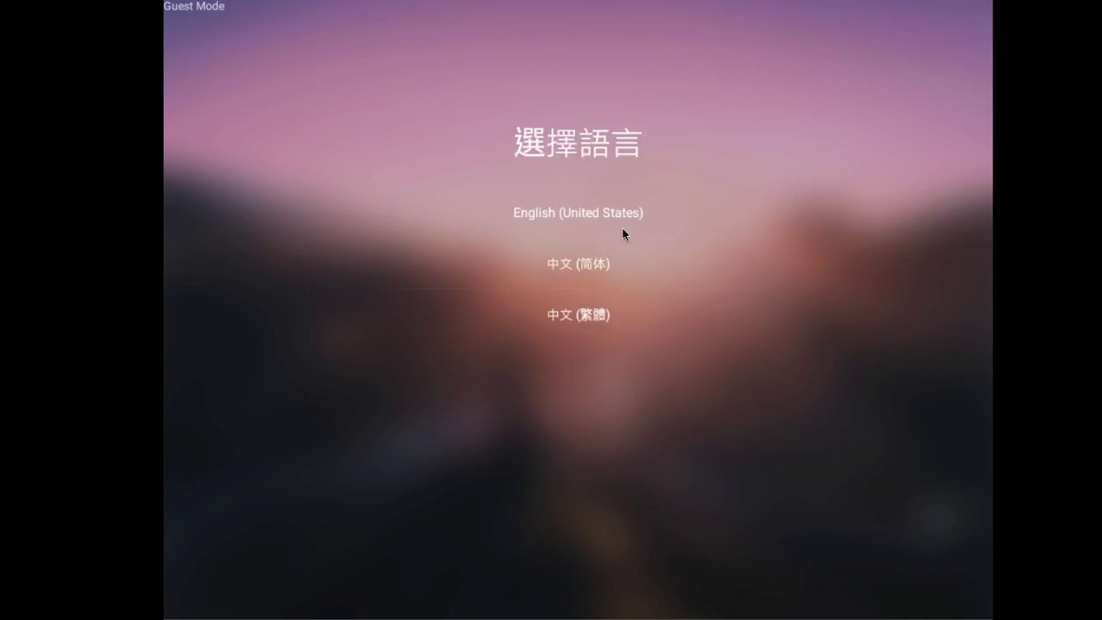
pyautogui.click(623, 228)
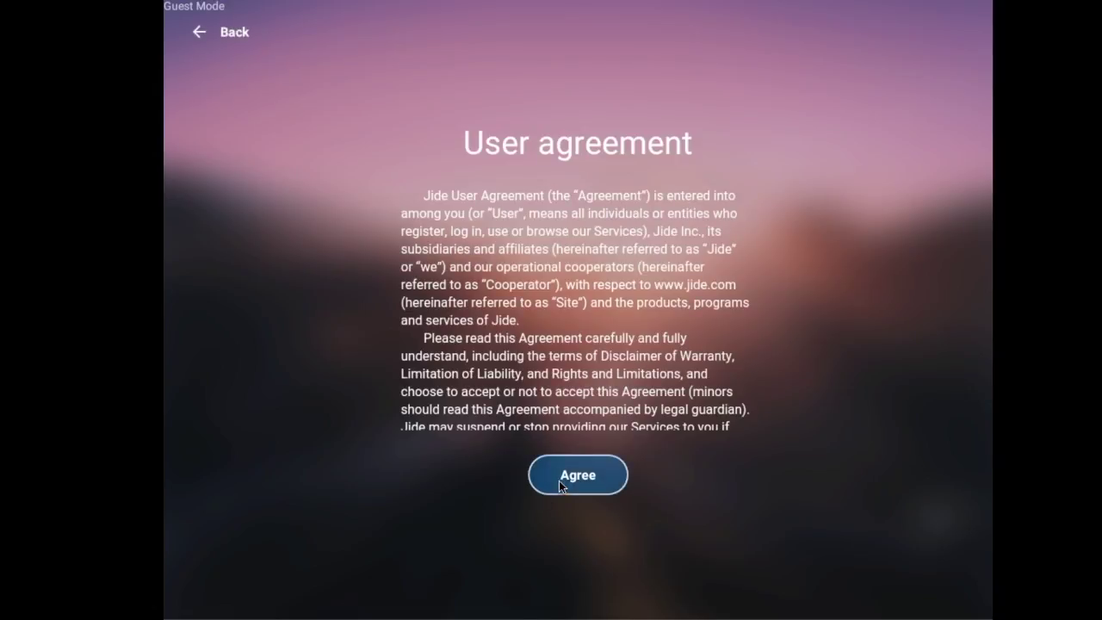
pyautogui.click(559, 483)
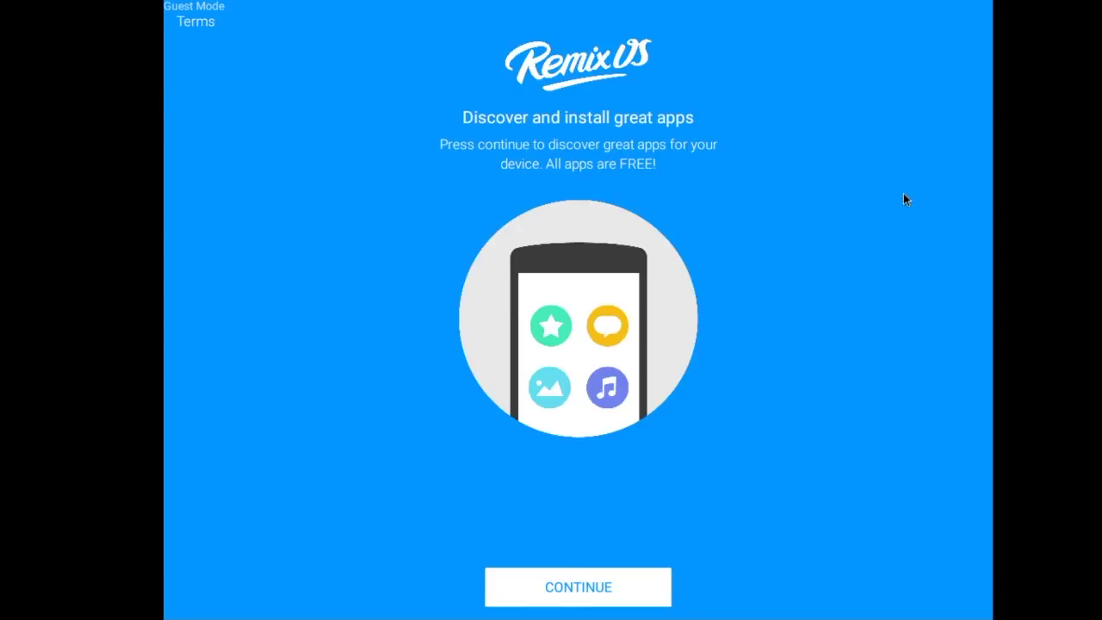
# - Uncheck Wowcher, Mobile Strike and Game of War on the Popular apps page
pyautogui.click(591, 589)
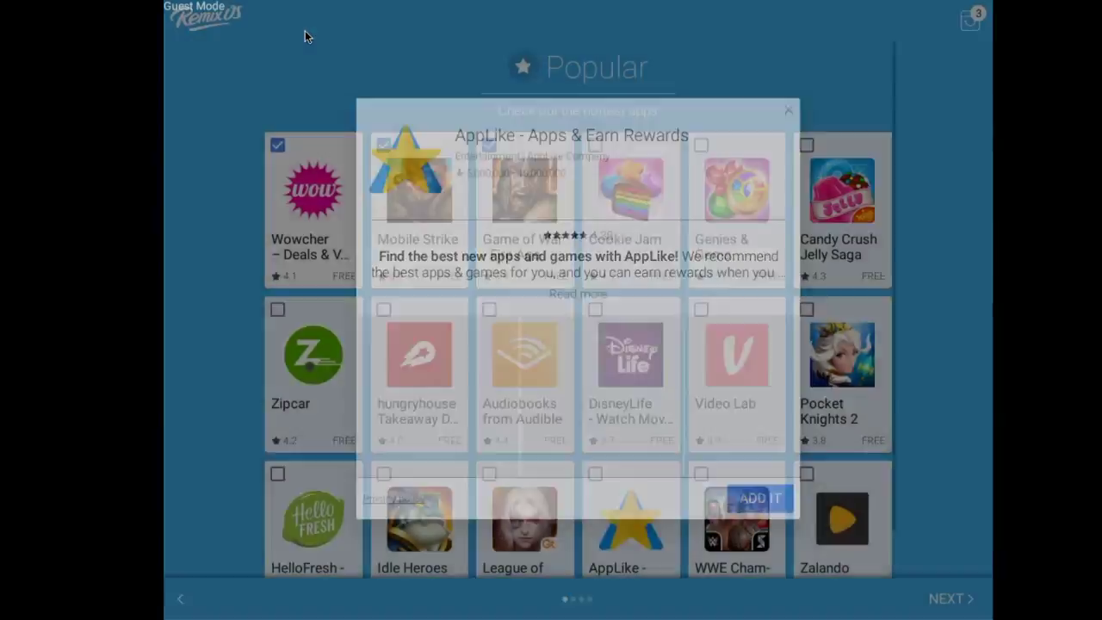
pyautogui.scroll(-1, 305, 33)
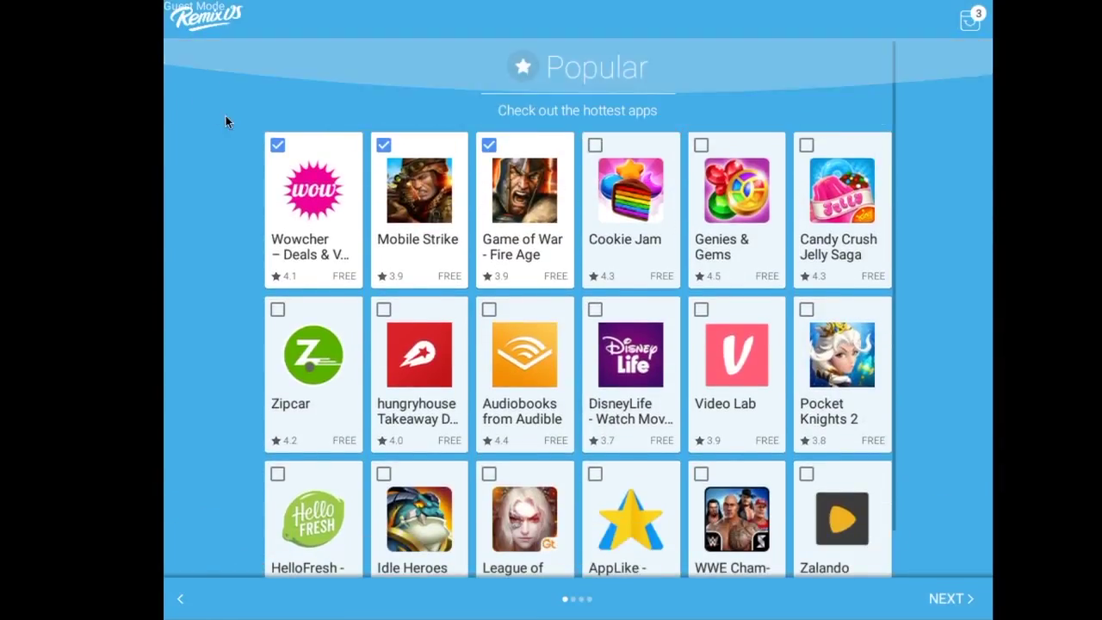
pyautogui.click(278, 144)
pyautogui.click(384, 145)
pyautogui.click(489, 145)
pyautogui.scroll(-1, 534, 227)
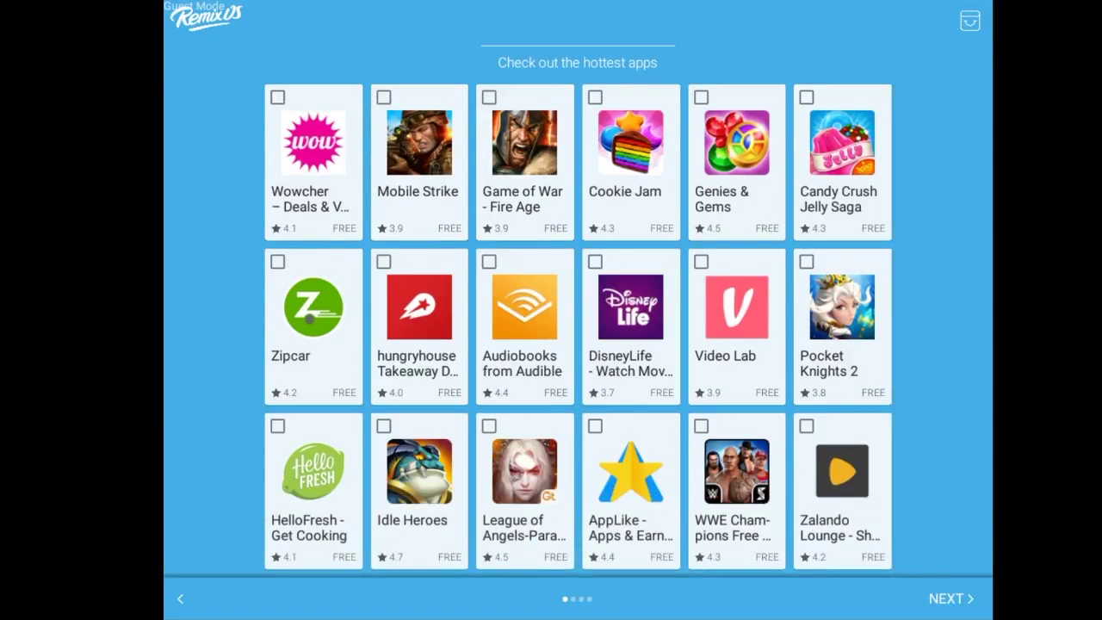
pyautogui.click(945, 599)
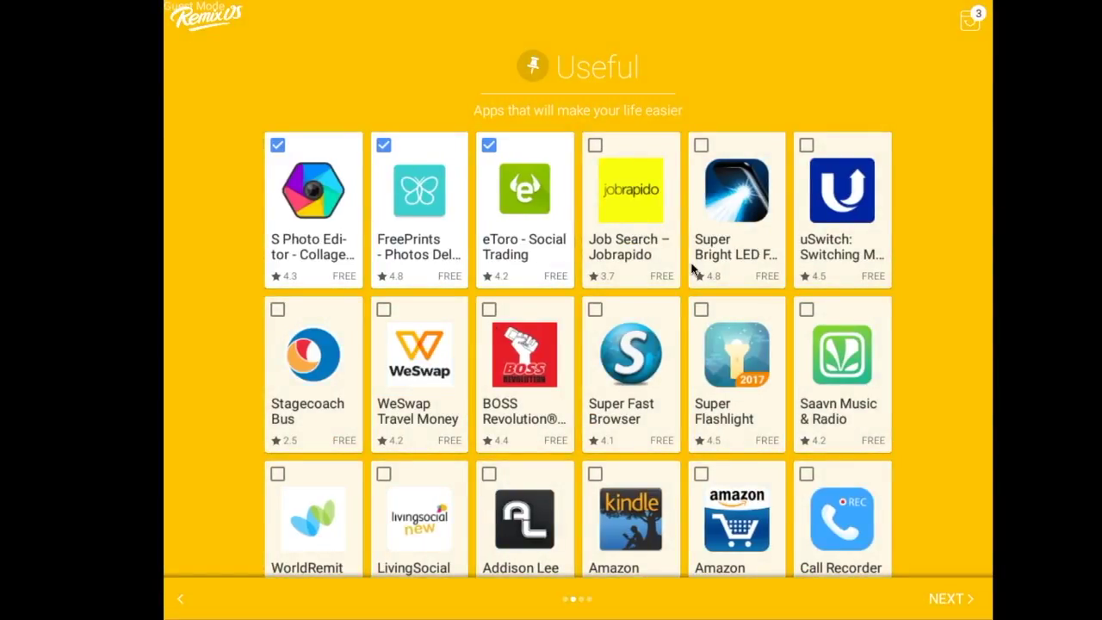
# - Uncheck S Photo Editor, FreePrints and eToro on the Useful apps page
pyautogui.scroll(1, 697, 273)
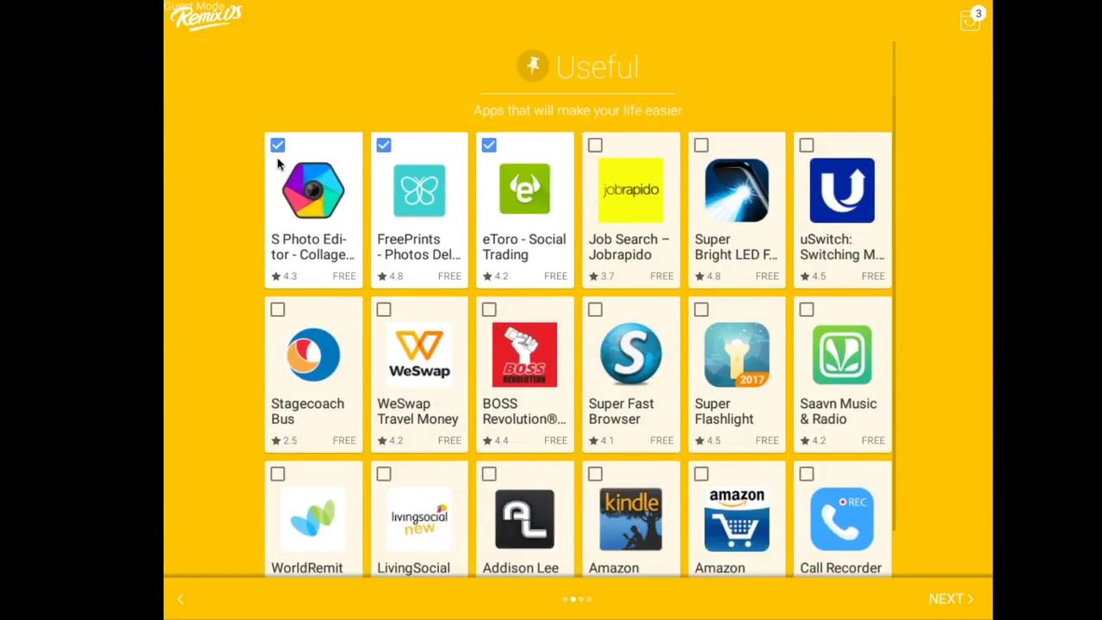
pyautogui.click(277, 145)
pyautogui.click(384, 145)
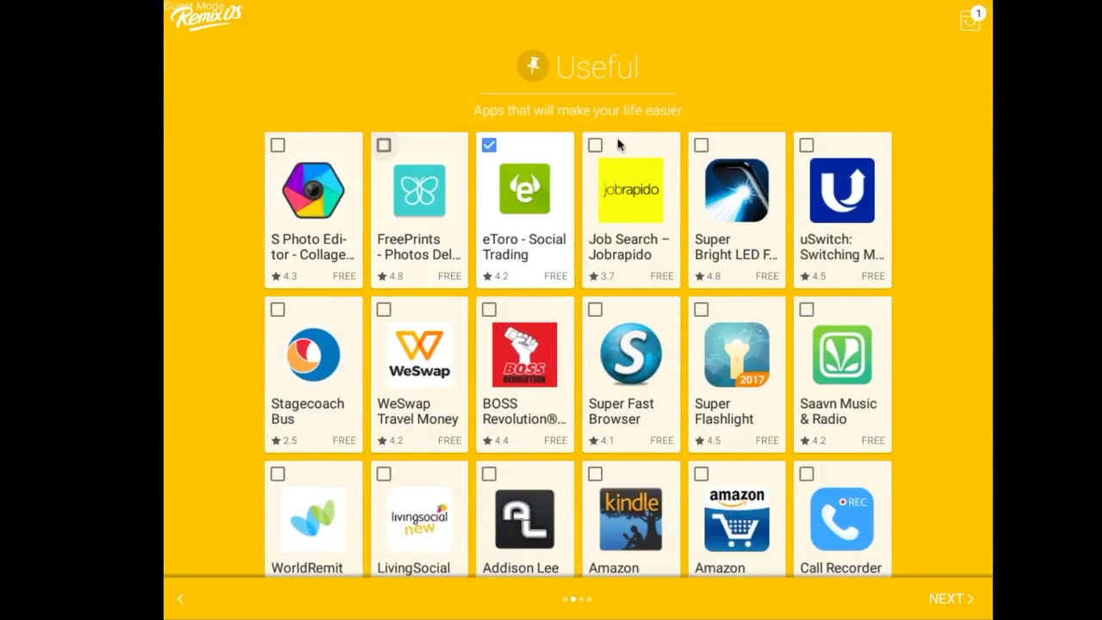
pyautogui.click(543, 164)
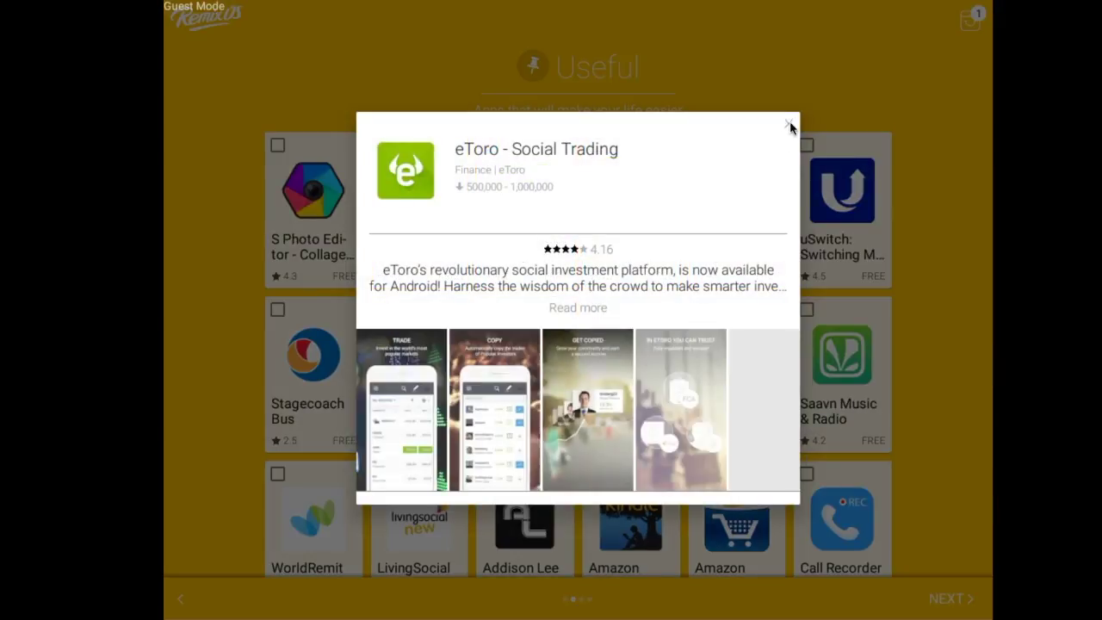
pyautogui.click(789, 122)
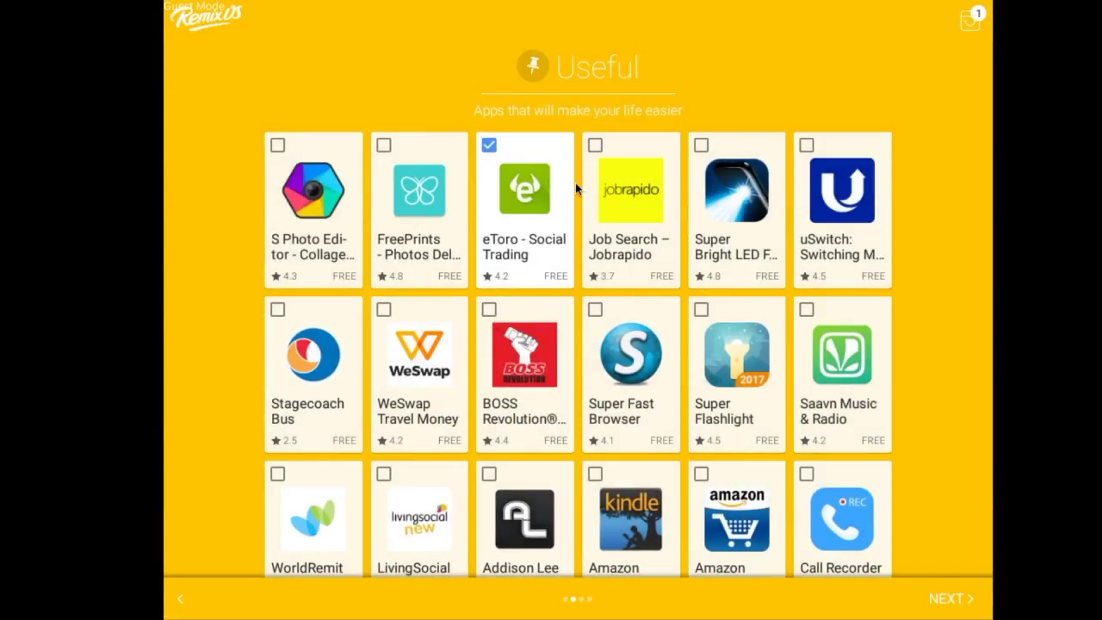
pyautogui.click(491, 143)
pyautogui.scroll(-1, 509, 358)
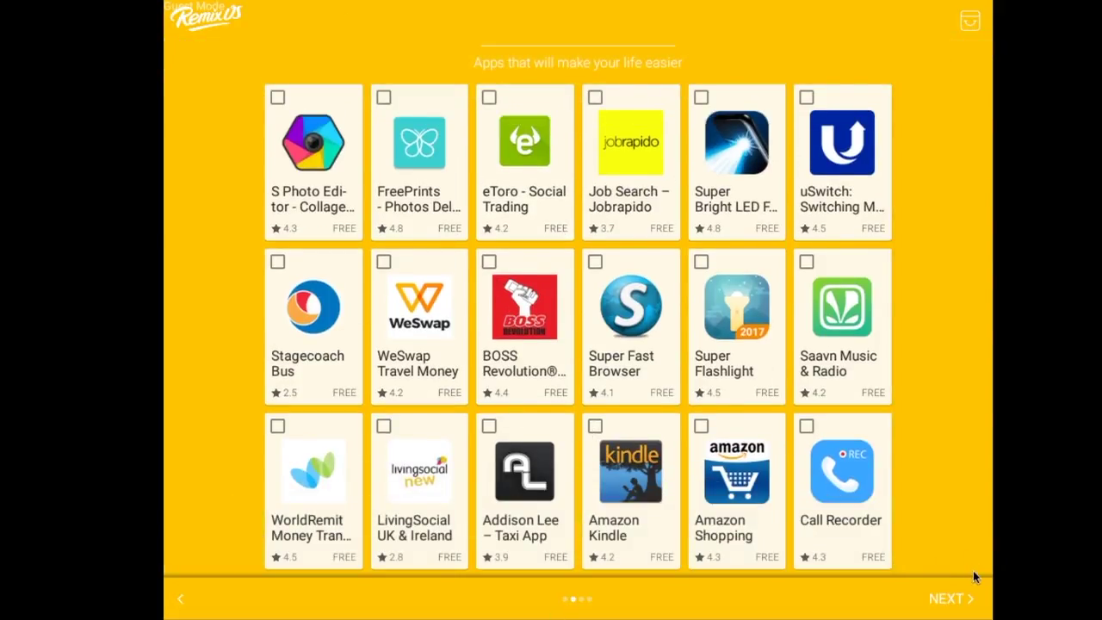
pyautogui.click(970, 603)
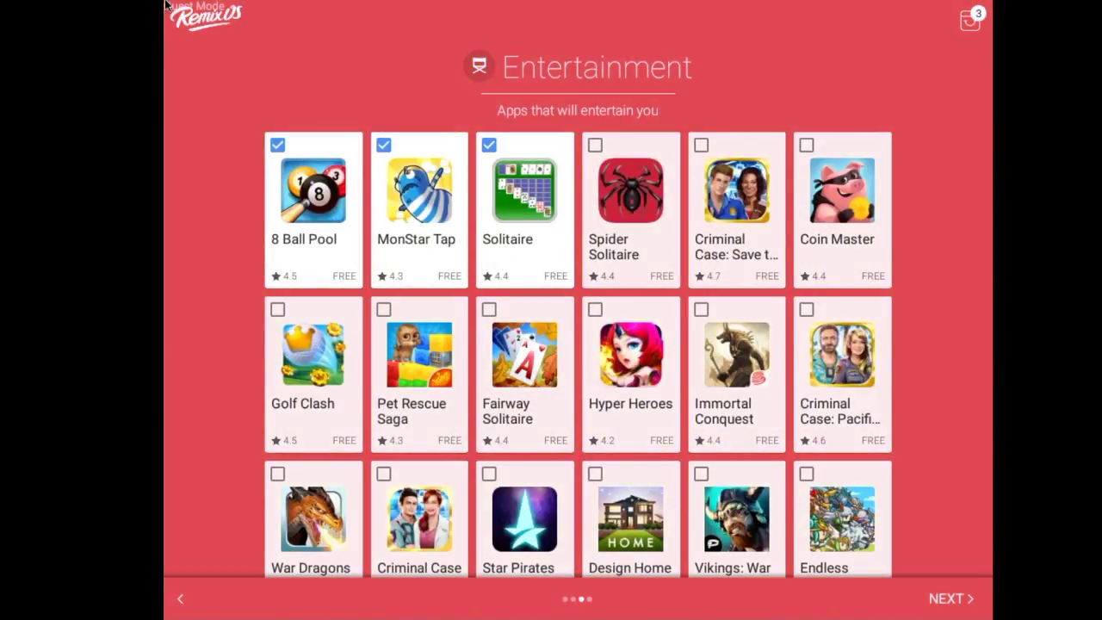
# - Uncheck 8 Ball Pool, MonStar Tap and Solitaire on the Entertainment page, then go to the summary
pyautogui.click(270, 142)
pyautogui.click(406, 144)
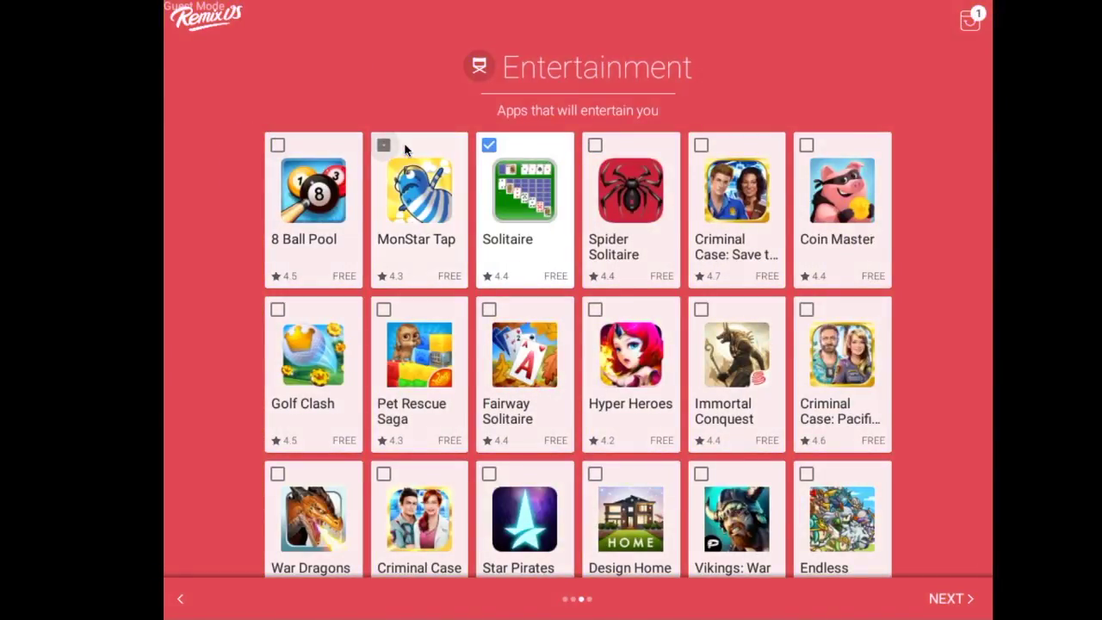
pyautogui.click(488, 145)
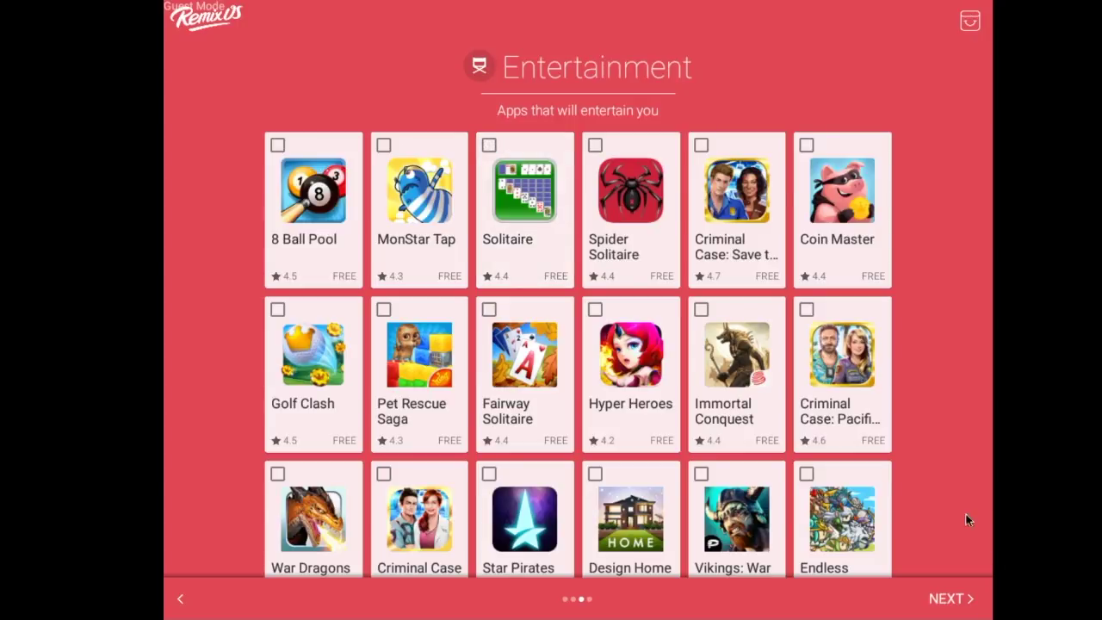
pyautogui.click(953, 598)
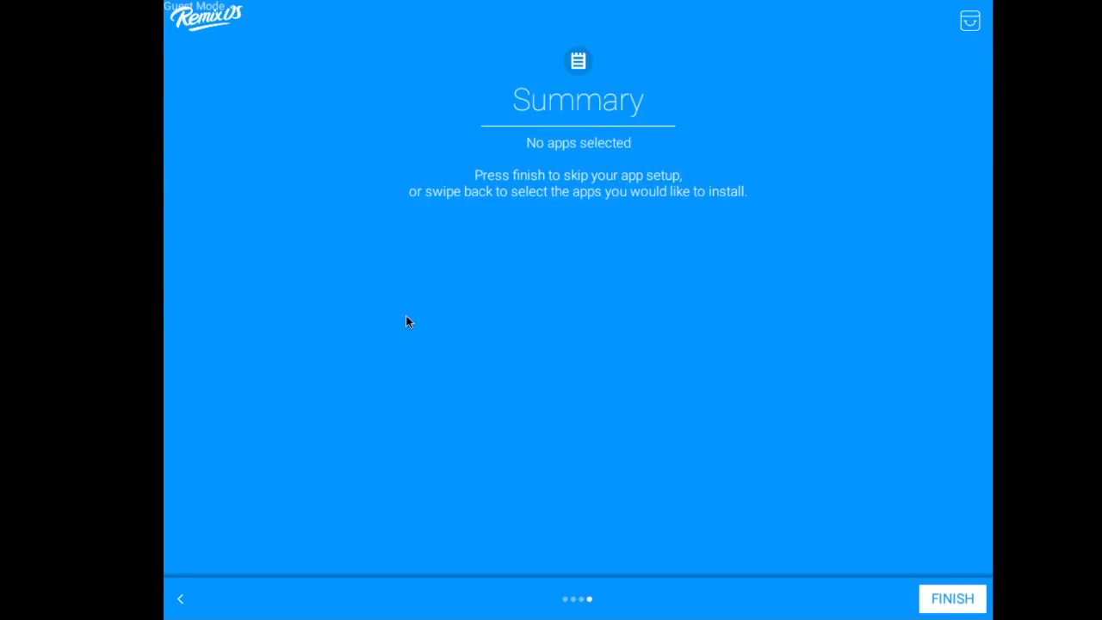
# - Finish app setup with no apps installed and activate Google Play services
pyautogui.click(967, 598)
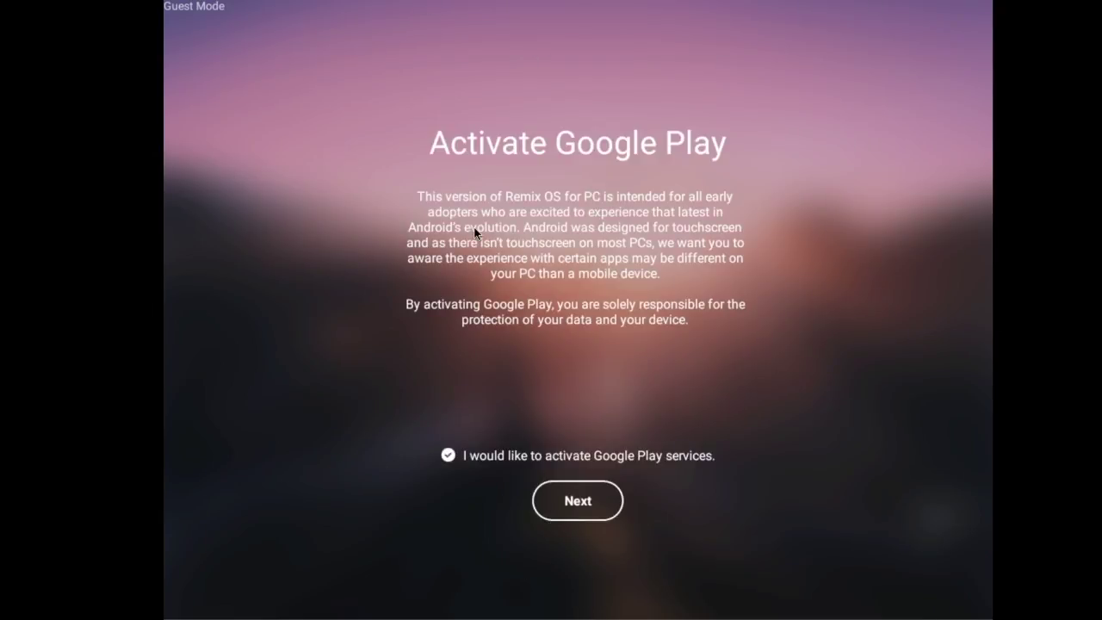
pyautogui.click(601, 513)
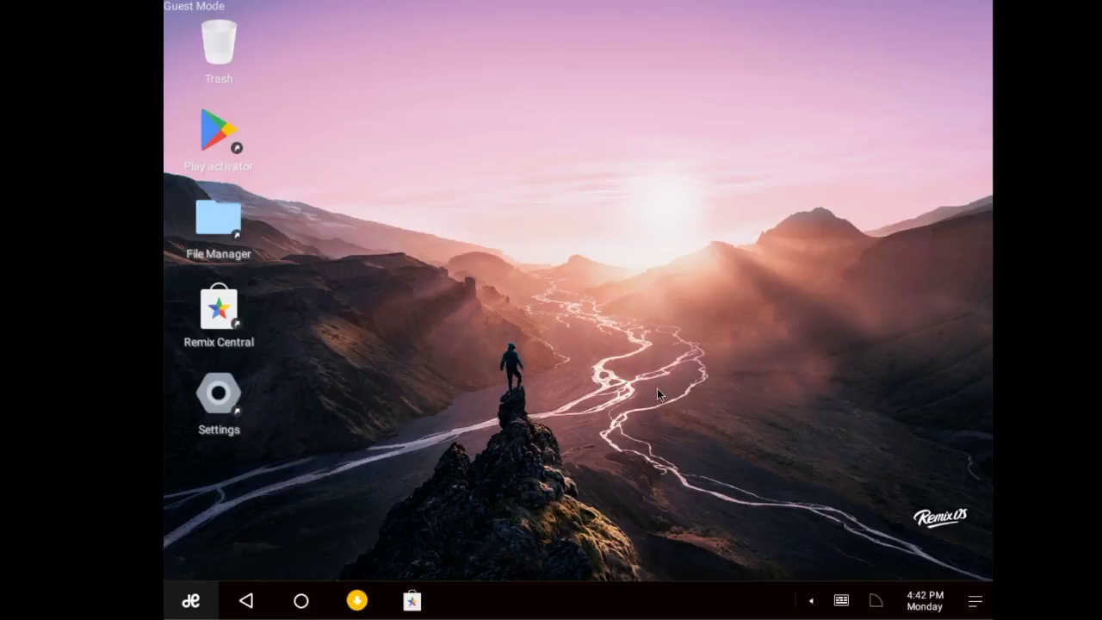
pyautogui.click(170, 616)
pyautogui.click(170, 617)
pyautogui.click(170, 615)
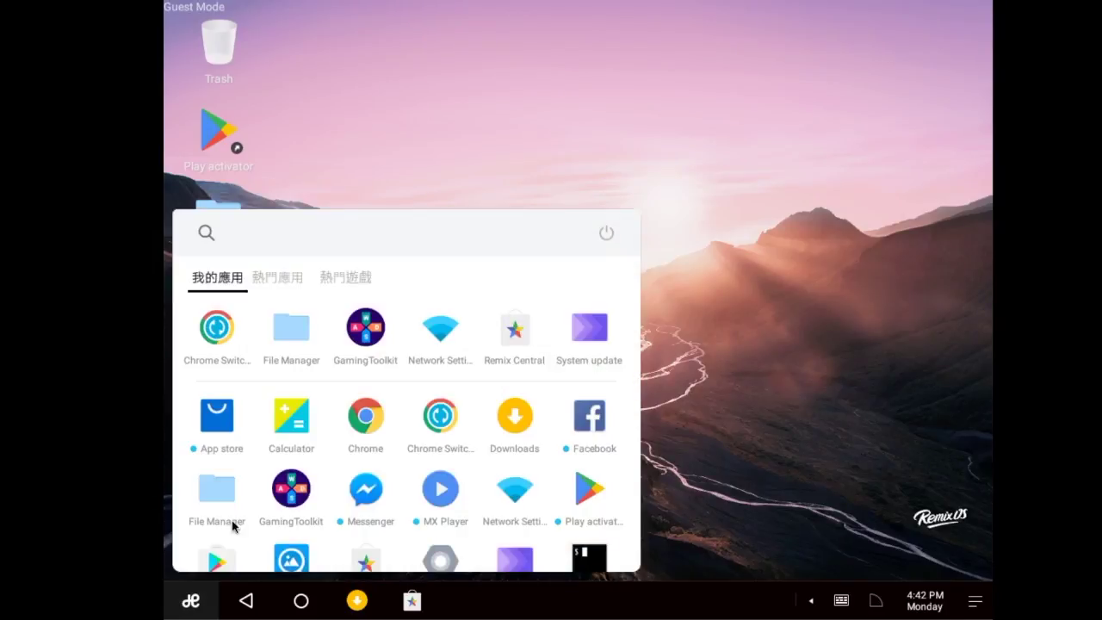
pyautogui.scroll(-1, 253, 492)
pyautogui.scroll(1, 254, 491)
pyautogui.scroll(-1, 254, 490)
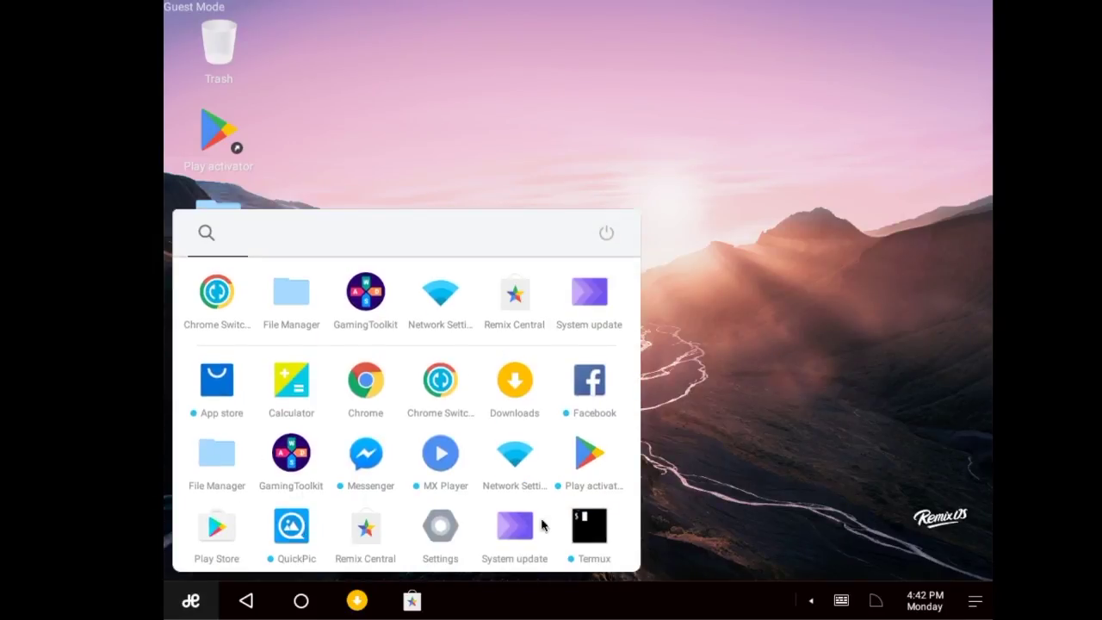
pyautogui.click(437, 549)
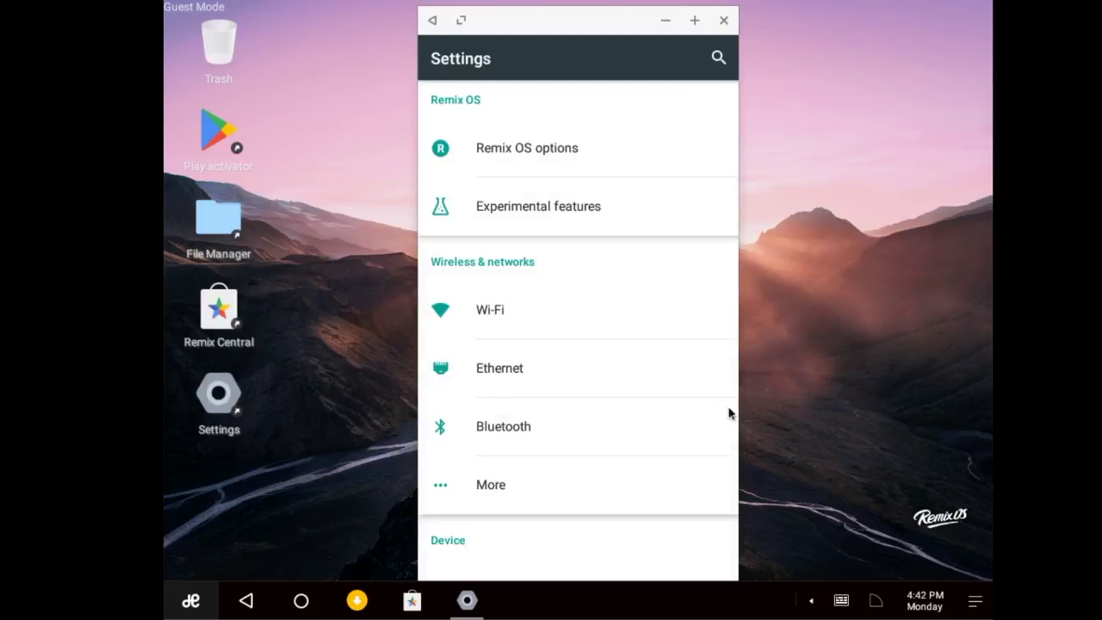
pyautogui.click(723, 19)
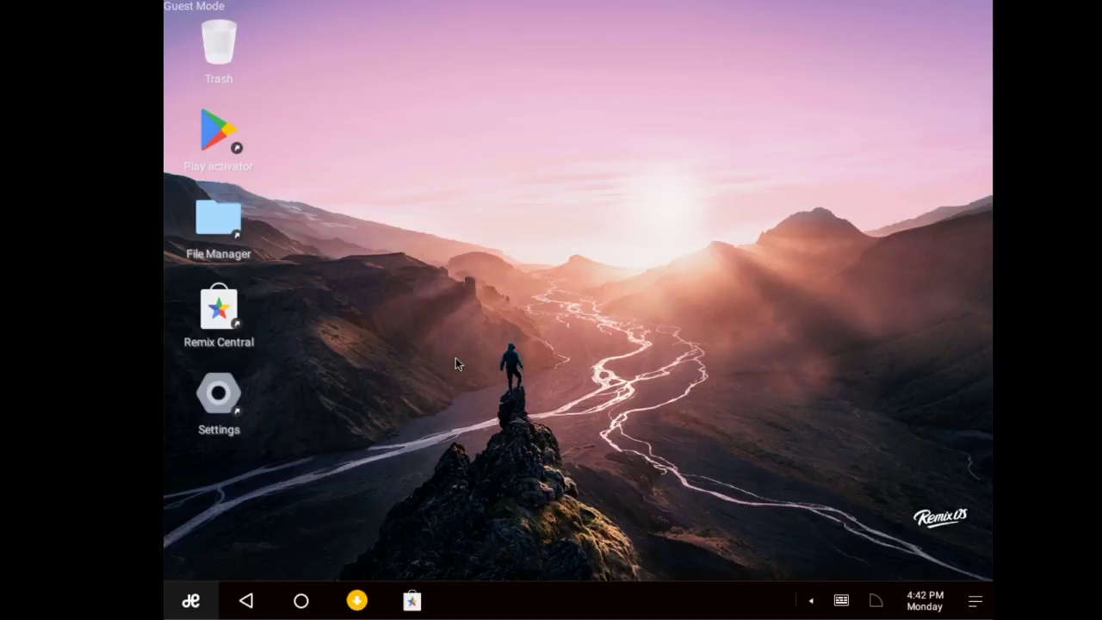
# - Set the Remix OS illustration from QuickPic's Pictures folder as wallpaper and close the chooser
pyautogui.rightClick(603, 400)
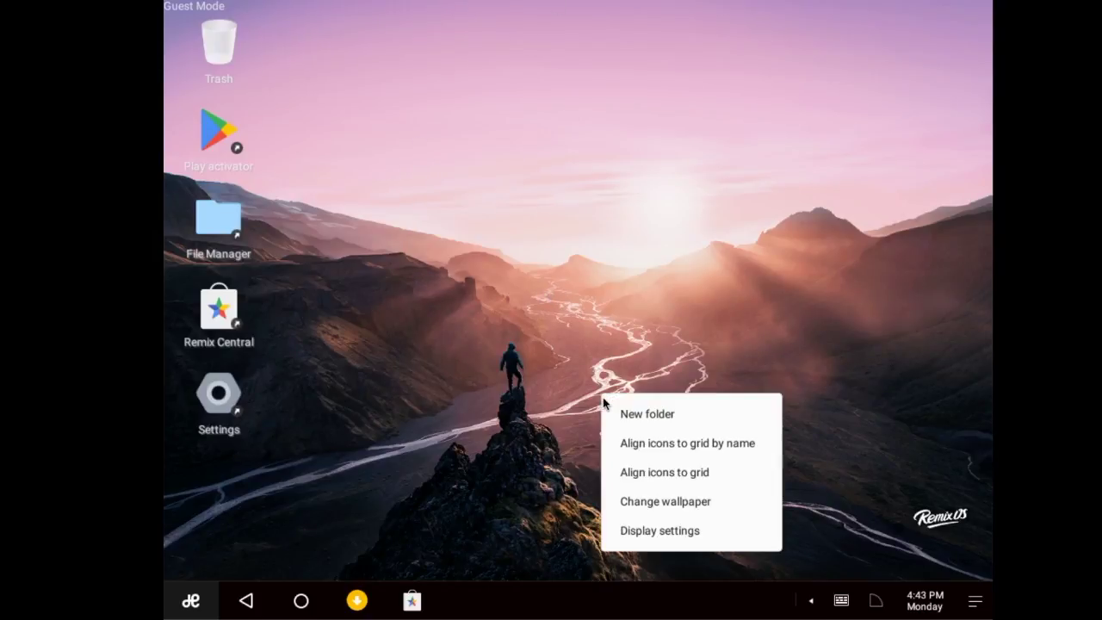
pyautogui.click(665, 507)
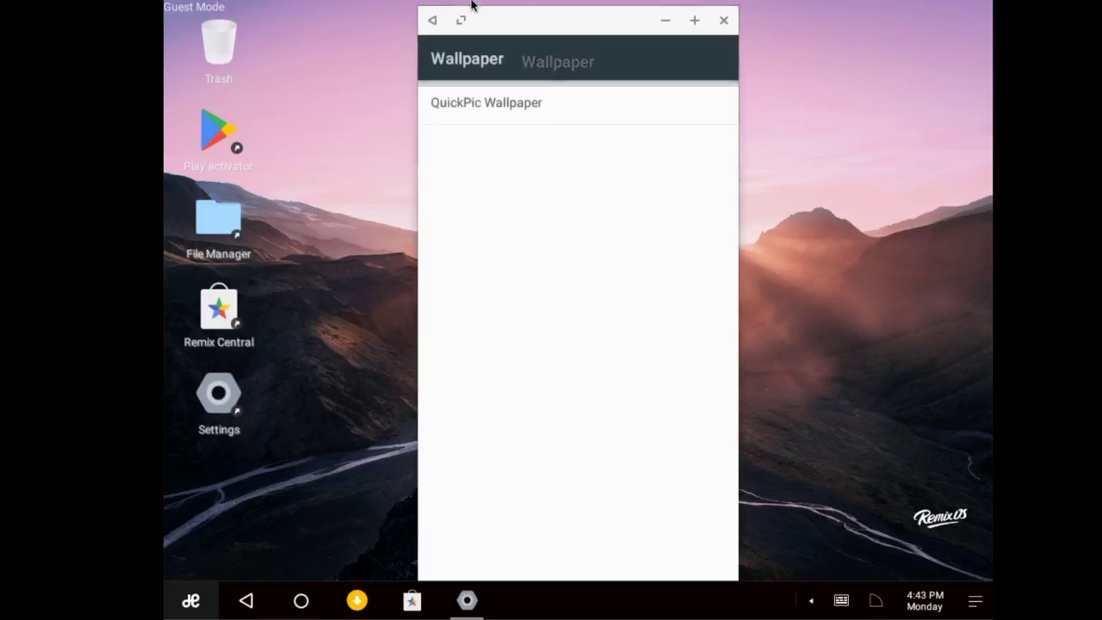
pyautogui.click(527, 104)
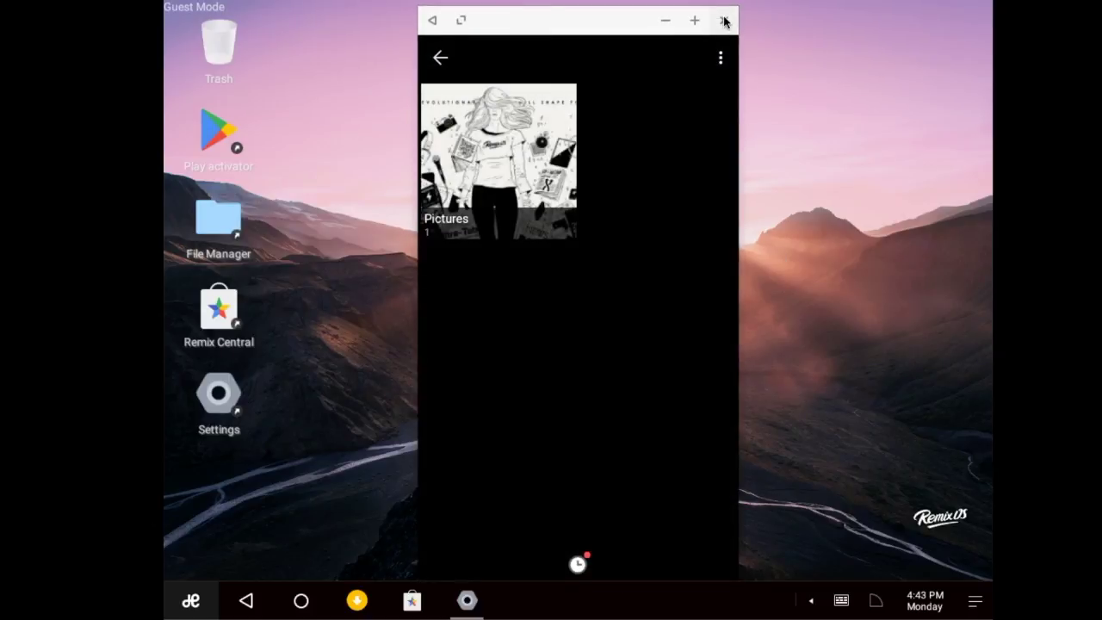
pyautogui.click(548, 173)
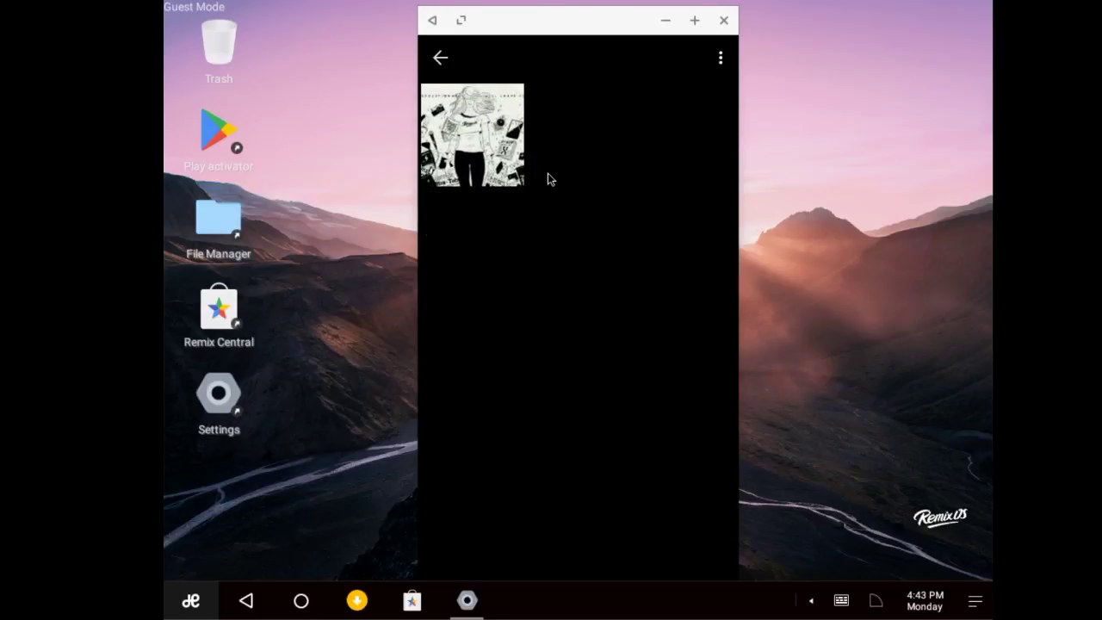
pyautogui.click(514, 173)
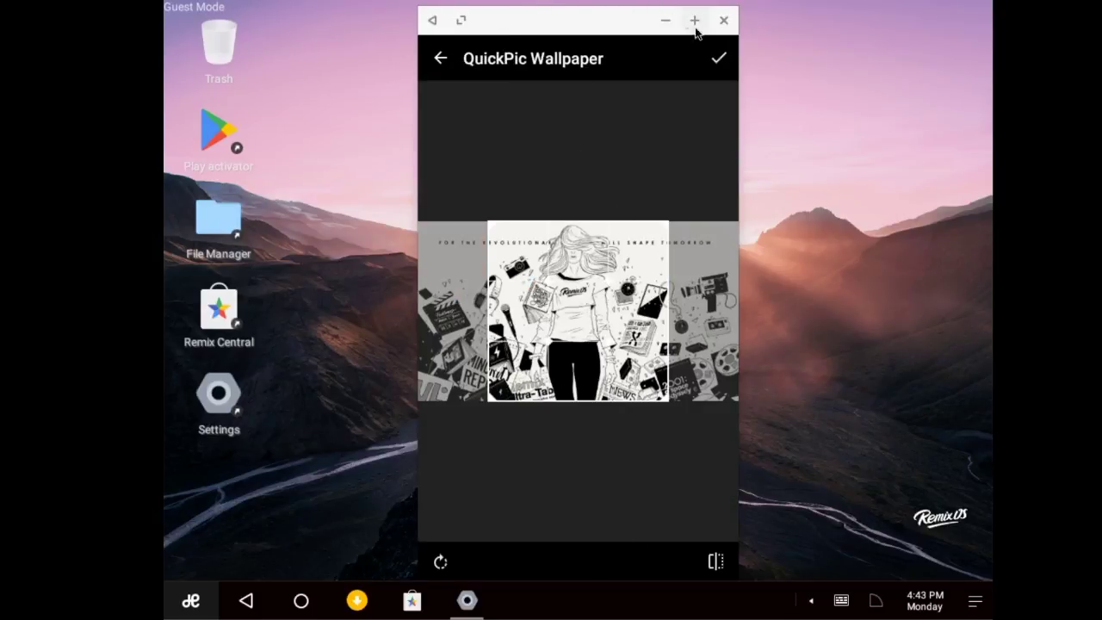
pyautogui.click(720, 57)
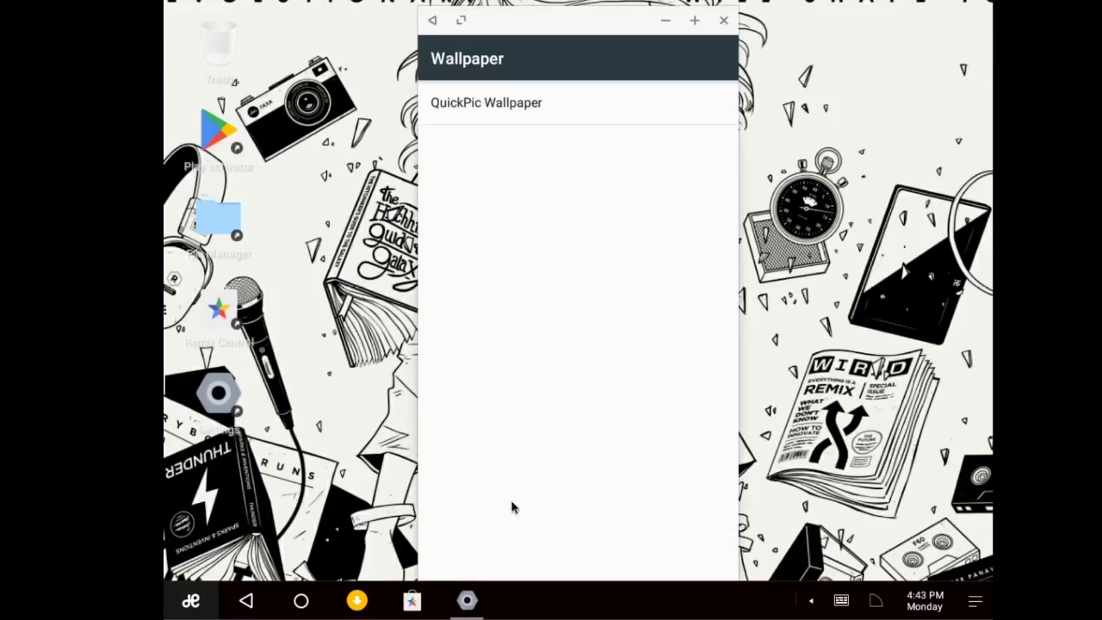
pyautogui.click(724, 21)
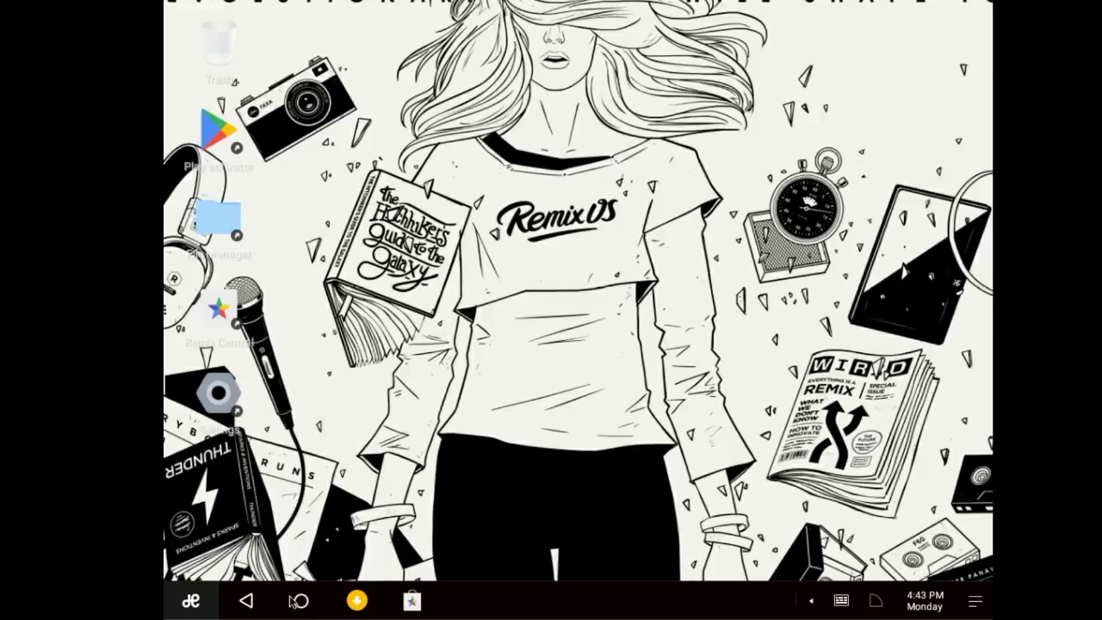
# - Browse the start menu's installed apps, popular apps and popular games lists, ending on installed apps
pyautogui.click(191, 601)
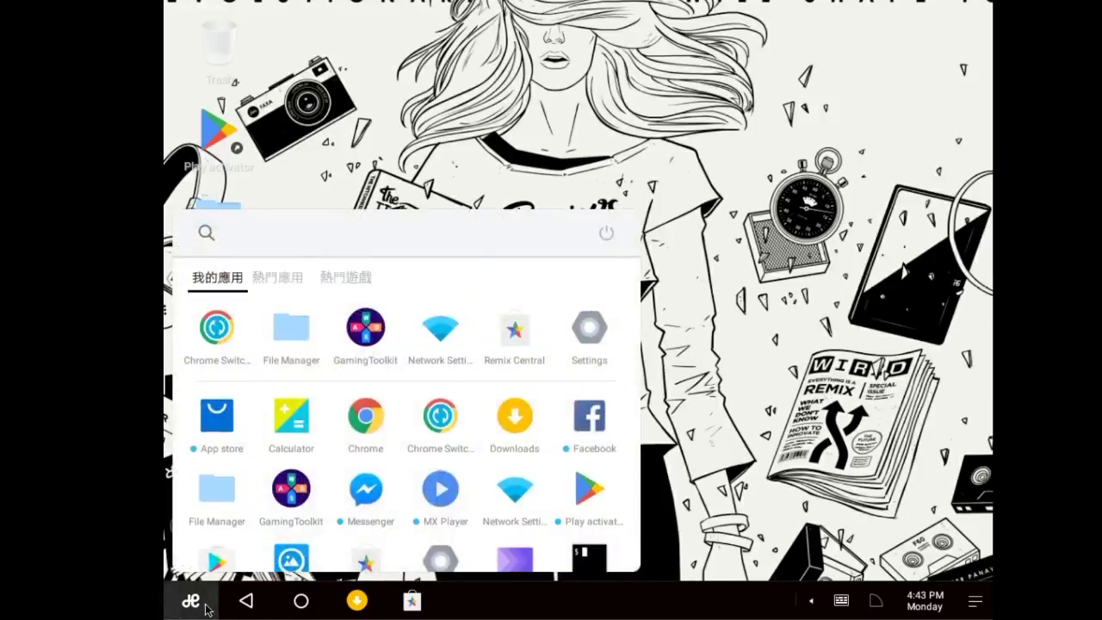
pyautogui.scroll(-1, 256, 541)
pyautogui.scroll(1, 258, 543)
pyautogui.scroll(-1, 271, 557)
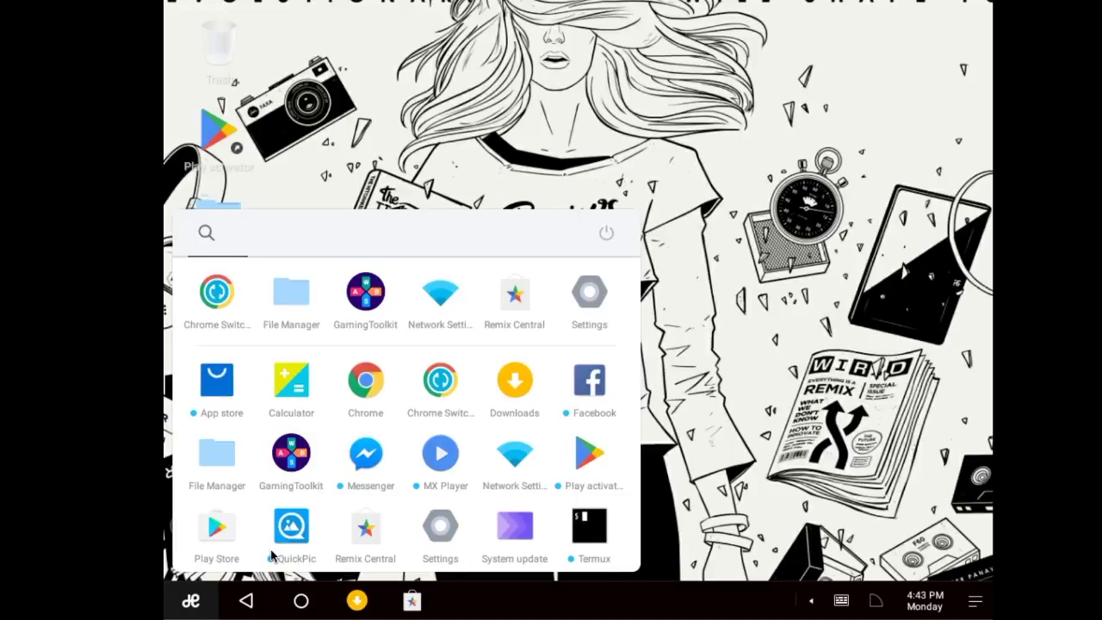
pyautogui.scroll(1, 271, 558)
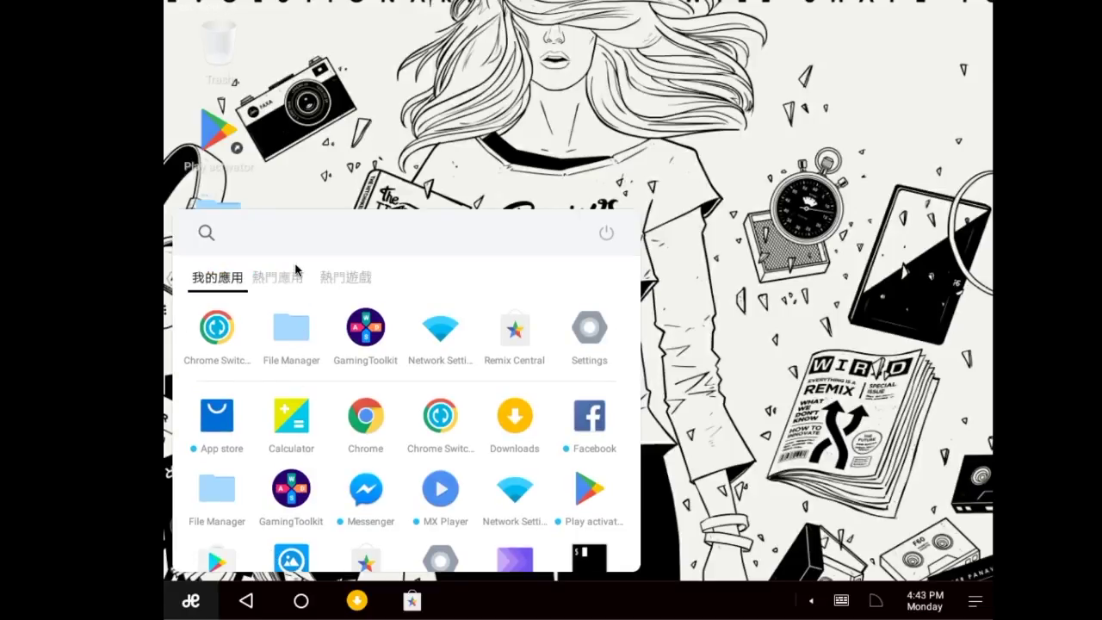
pyautogui.click(291, 281)
pyautogui.click(360, 280)
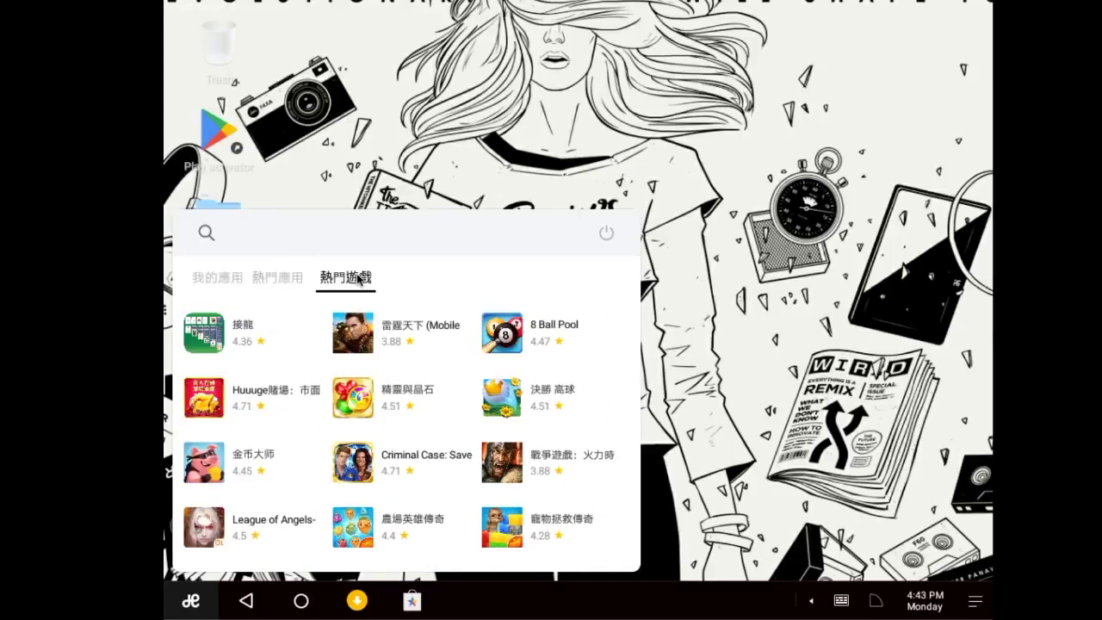
pyautogui.click(213, 292)
pyautogui.scroll(-1, 305, 319)
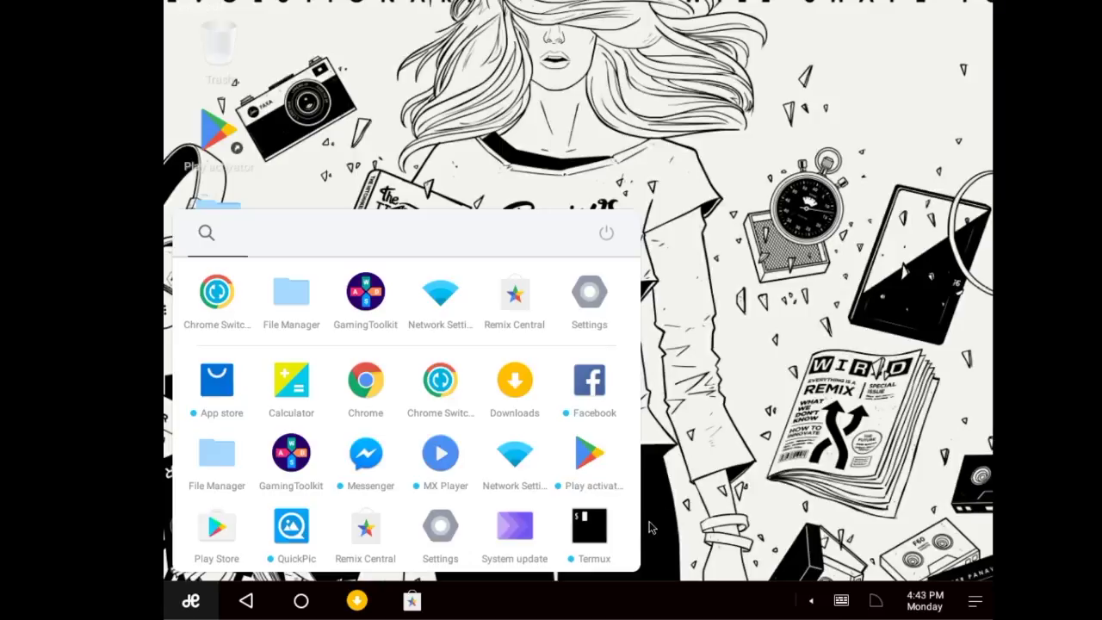
# - Launch Termux, dismiss its welcome message, run dir, and close the terminal window
pyautogui.click(600, 524)
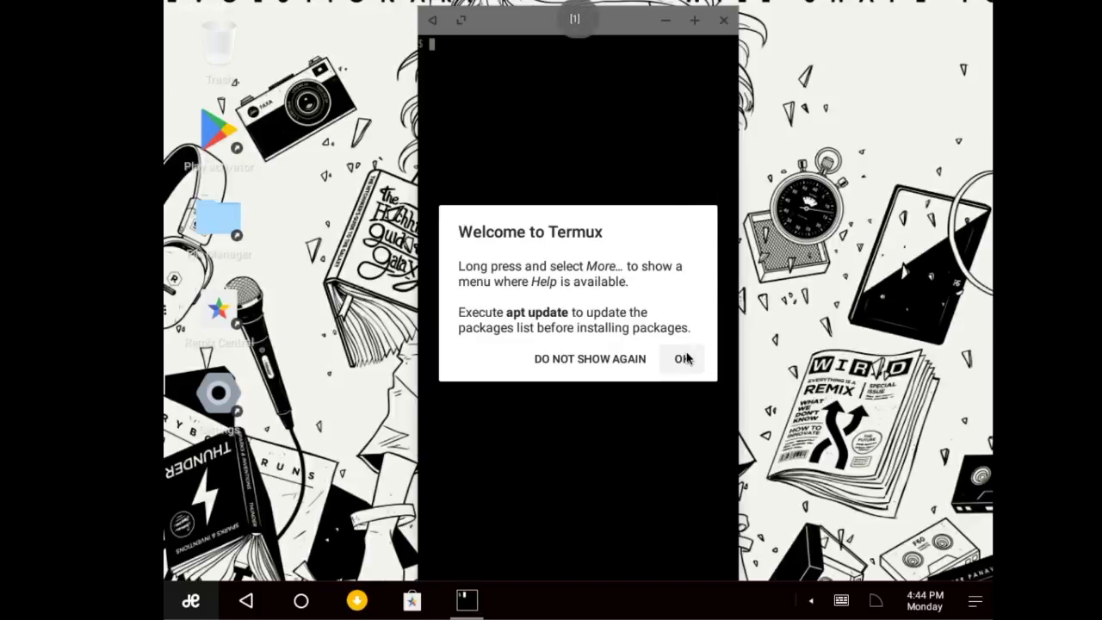
pyautogui.click(683, 358)
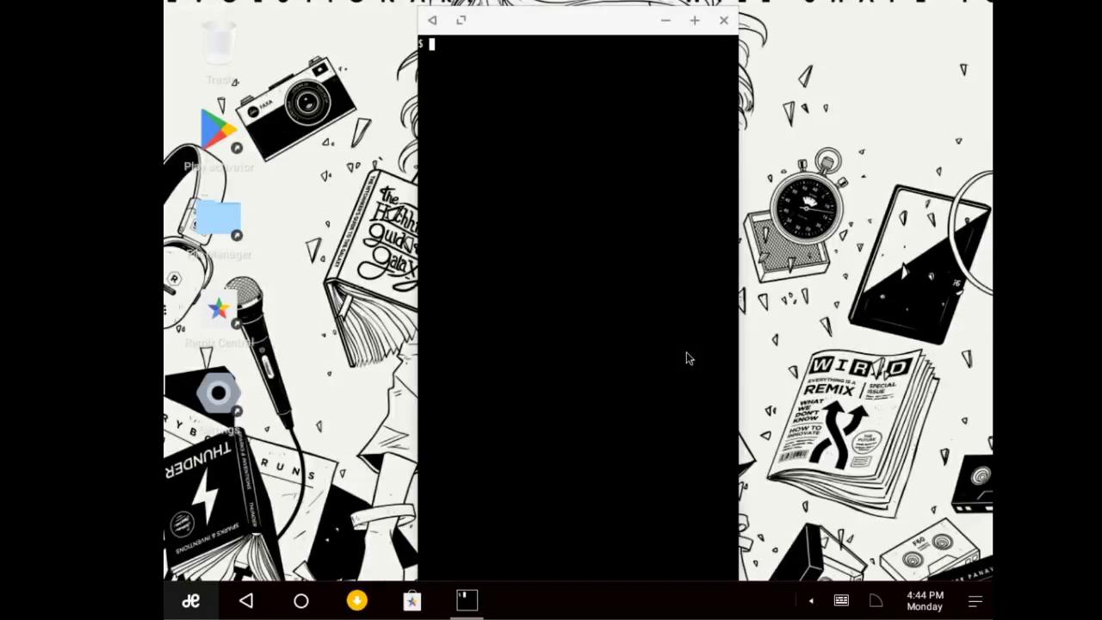
pyautogui.write('dir')
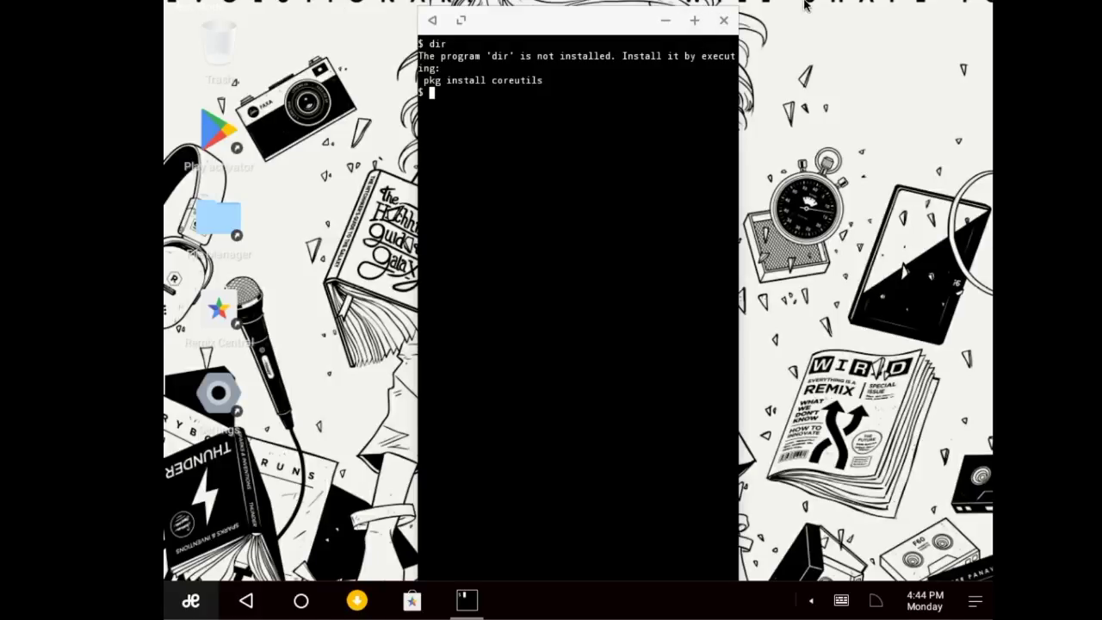
pyautogui.click(457, 20)
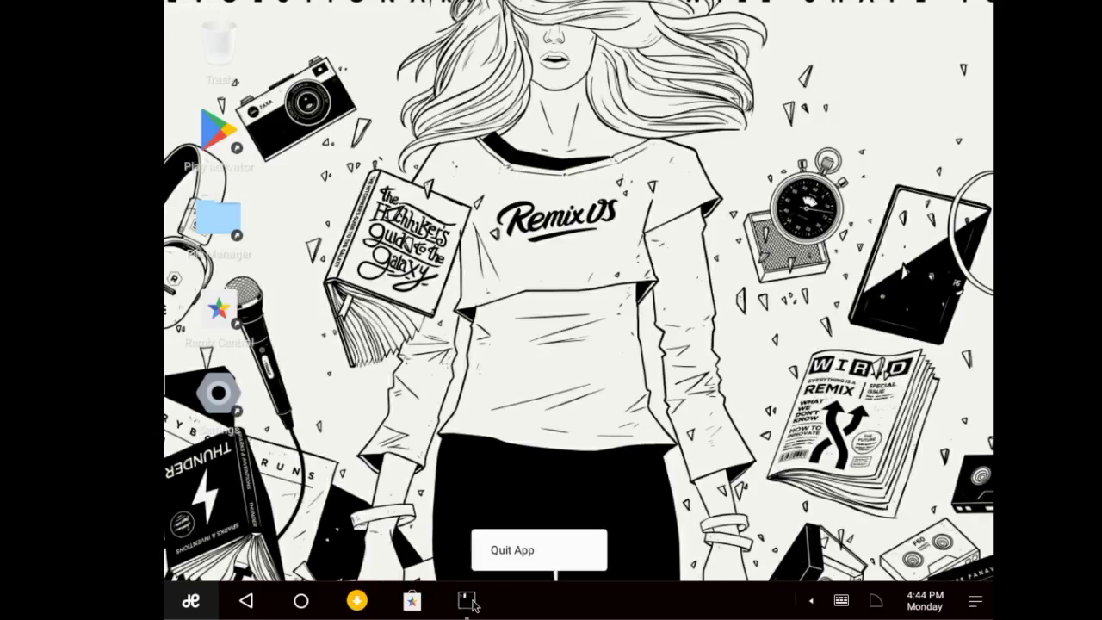
# - Quit Termux and launch App store from the start menu
pyautogui.click(510, 555)
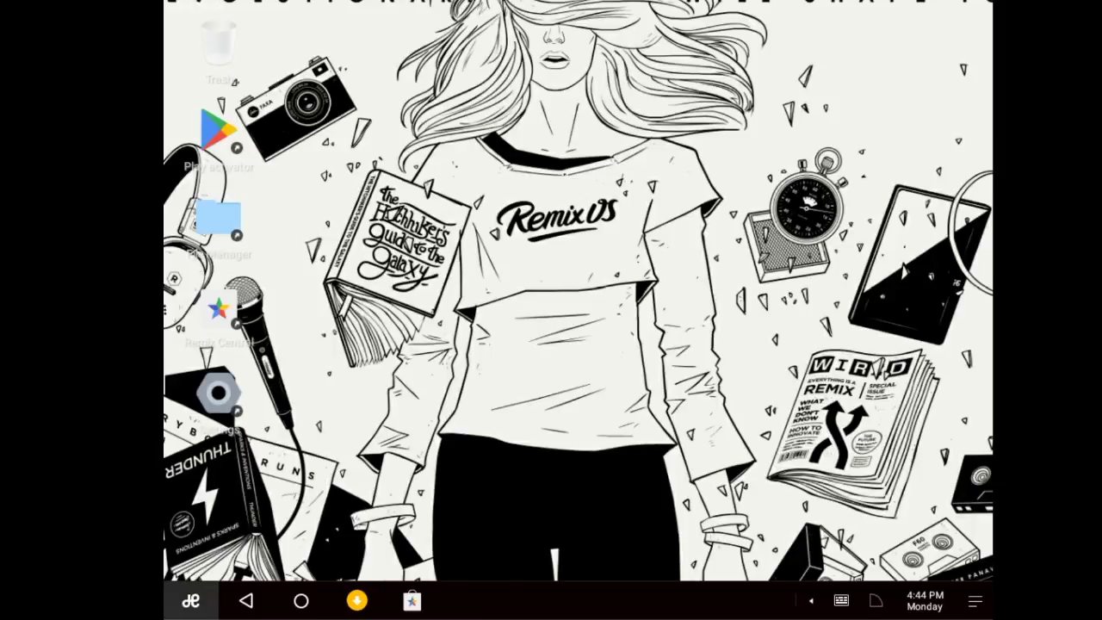
pyautogui.click(190, 601)
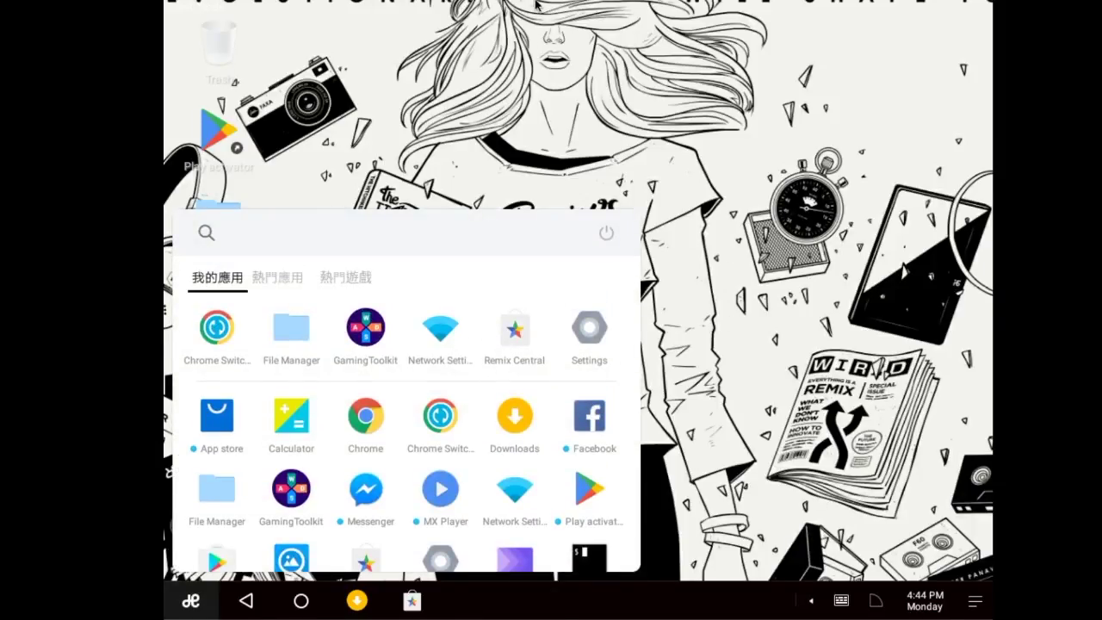
pyautogui.scroll(-1, 514, 436)
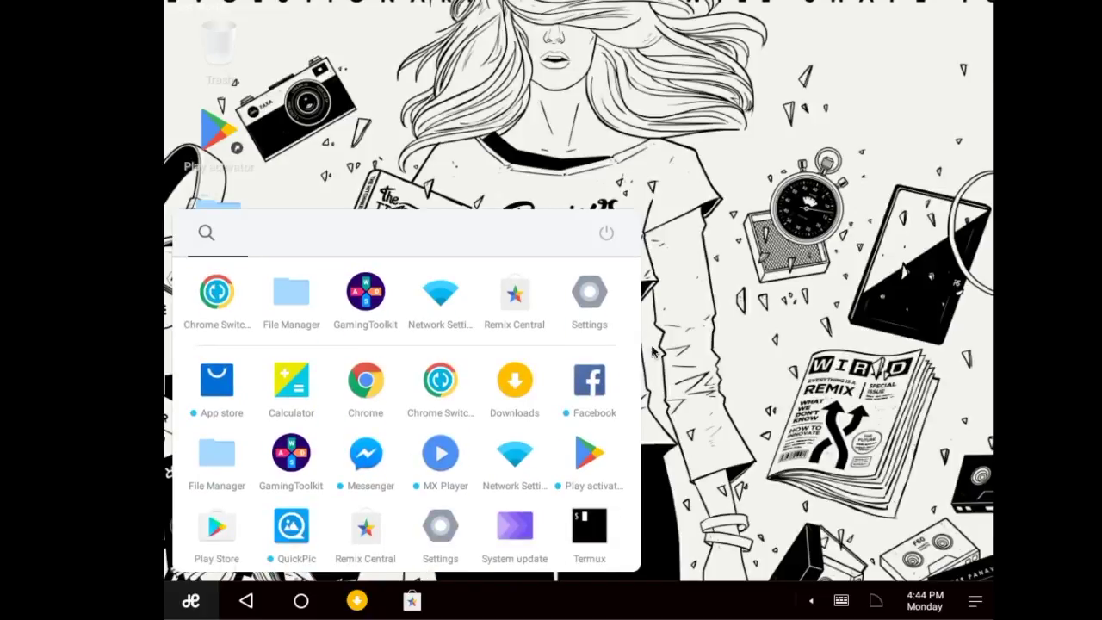
pyautogui.click(737, 354)
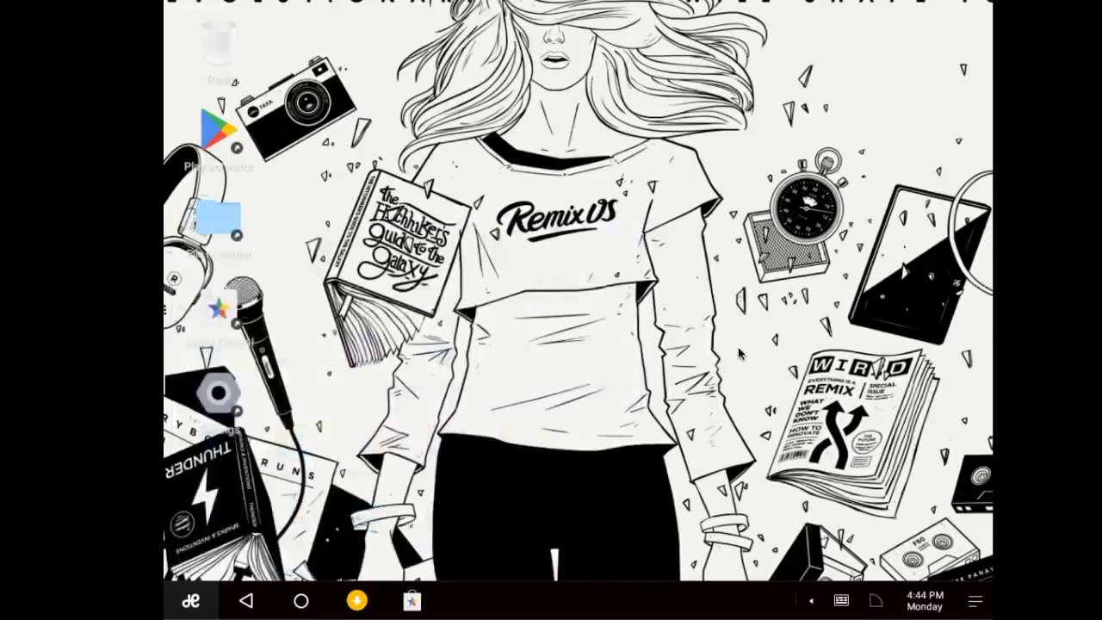
pyautogui.click(190, 601)
pyautogui.scroll(-1, 351, 547)
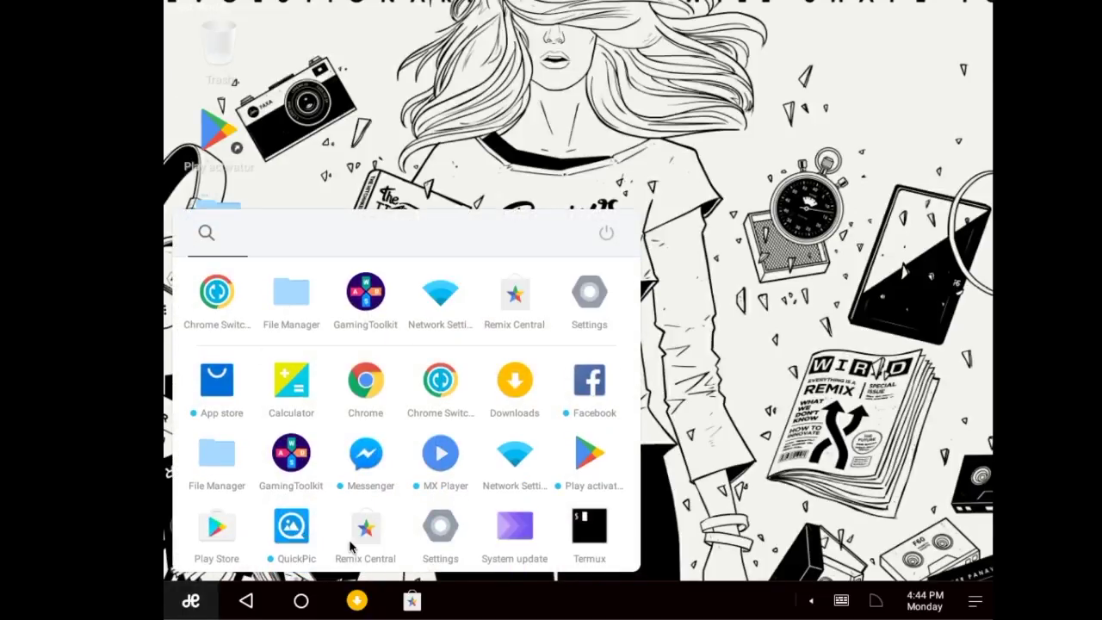
pyautogui.click(217, 372)
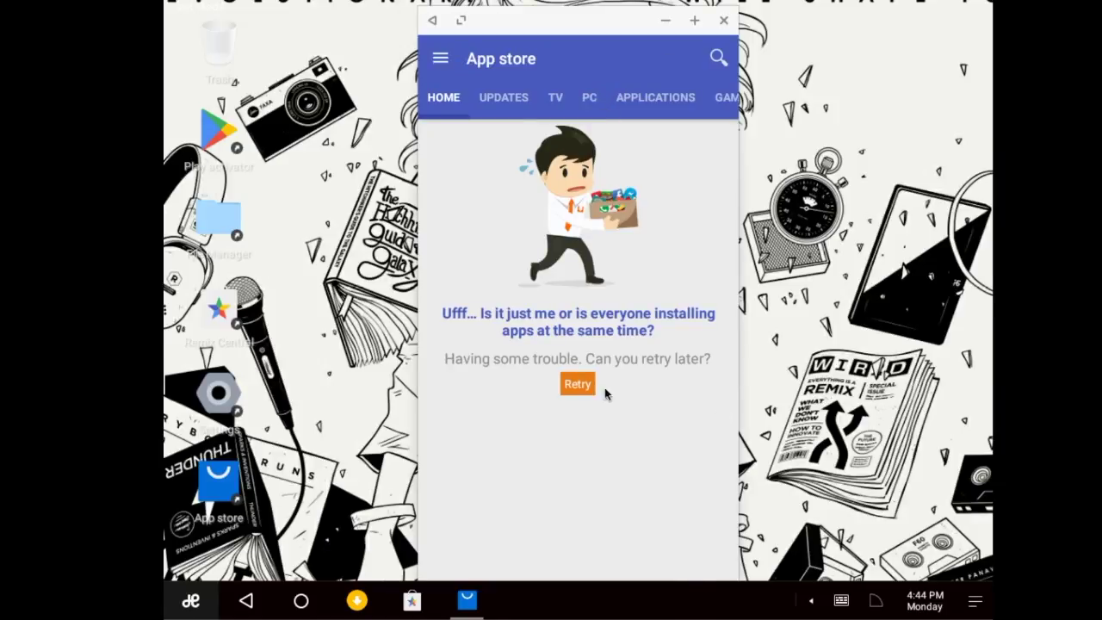
# - Retry loading the App store home page, then start Gaming Toolkit from the start menu
pyautogui.click(580, 383)
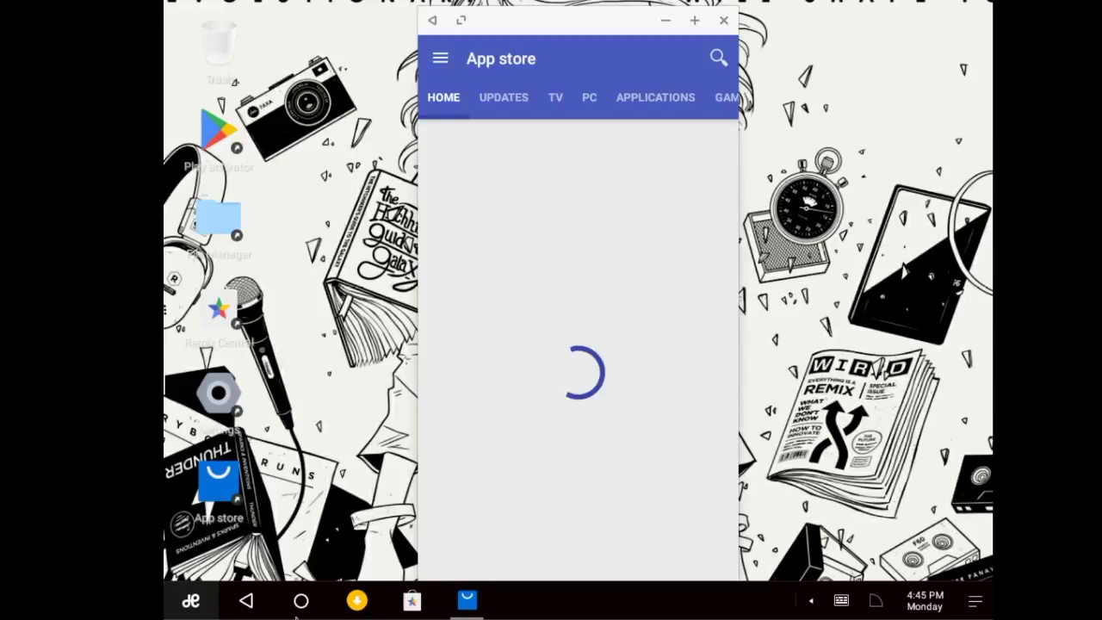
pyautogui.press('super')
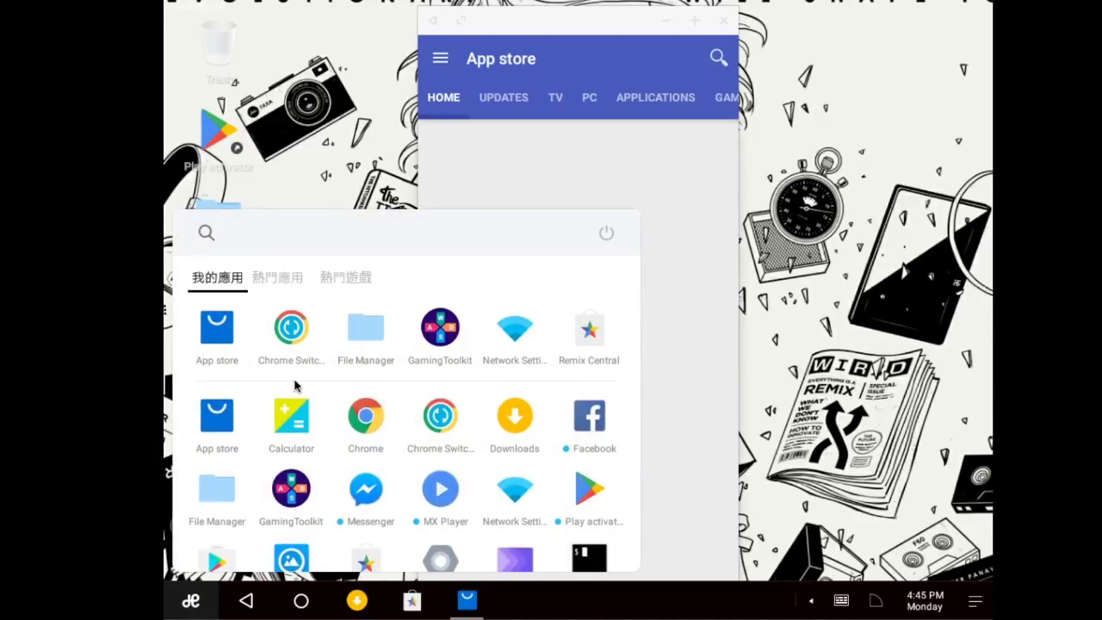
pyautogui.scroll(-1, 356, 430)
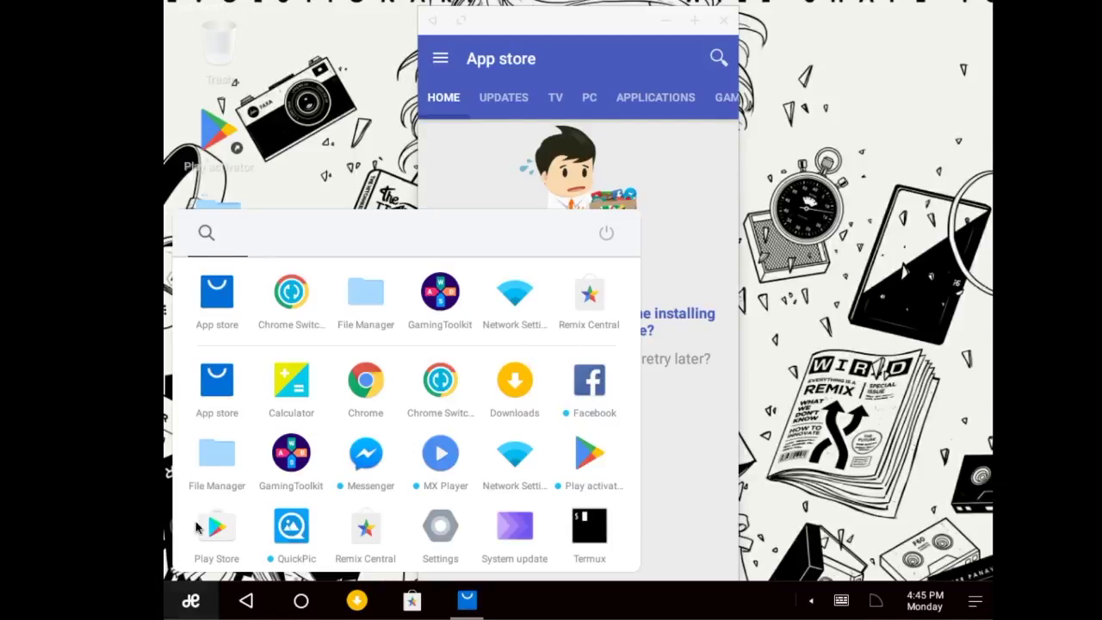
pyautogui.click(292, 455)
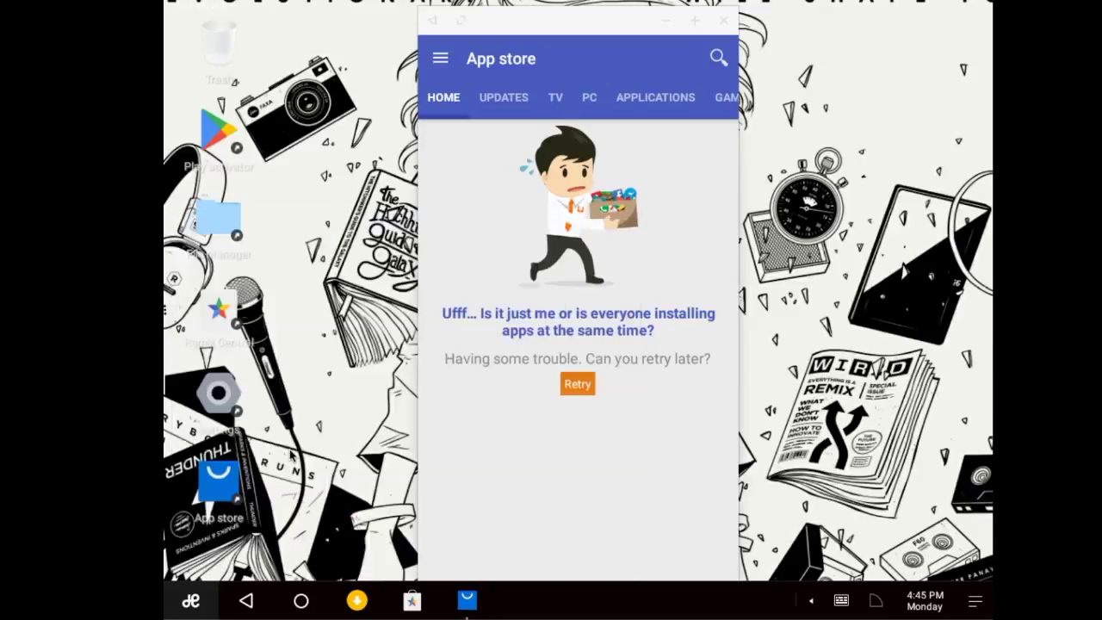
# - Close App store, start MX Player, dismiss its two notices, and open the Movies folder
pyautogui.click(724, 21)
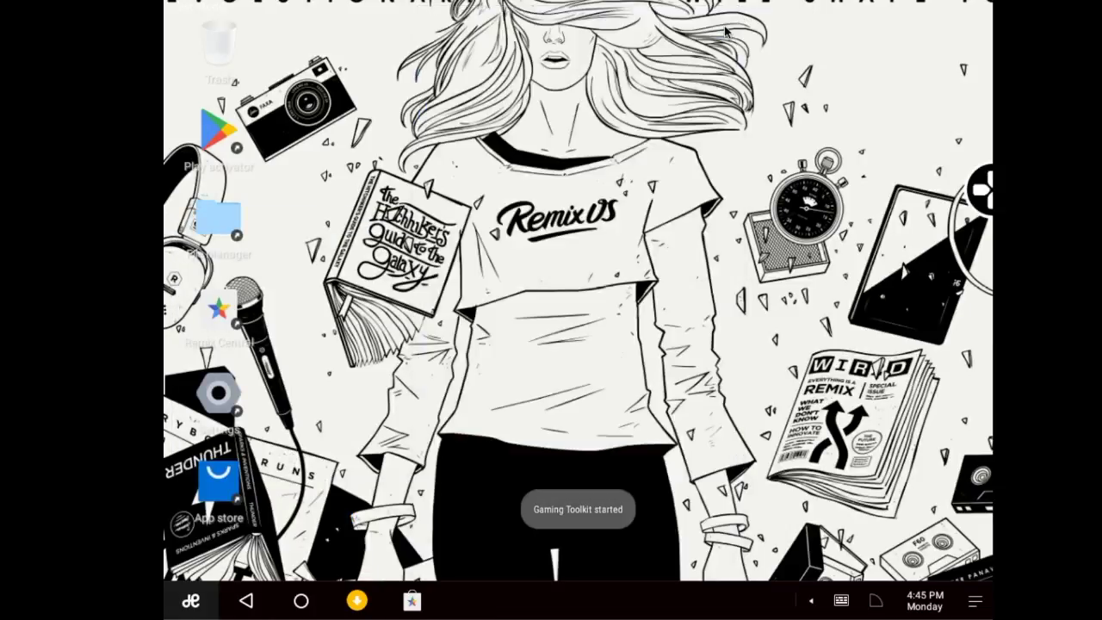
pyautogui.click(810, 602)
pyautogui.click(190, 600)
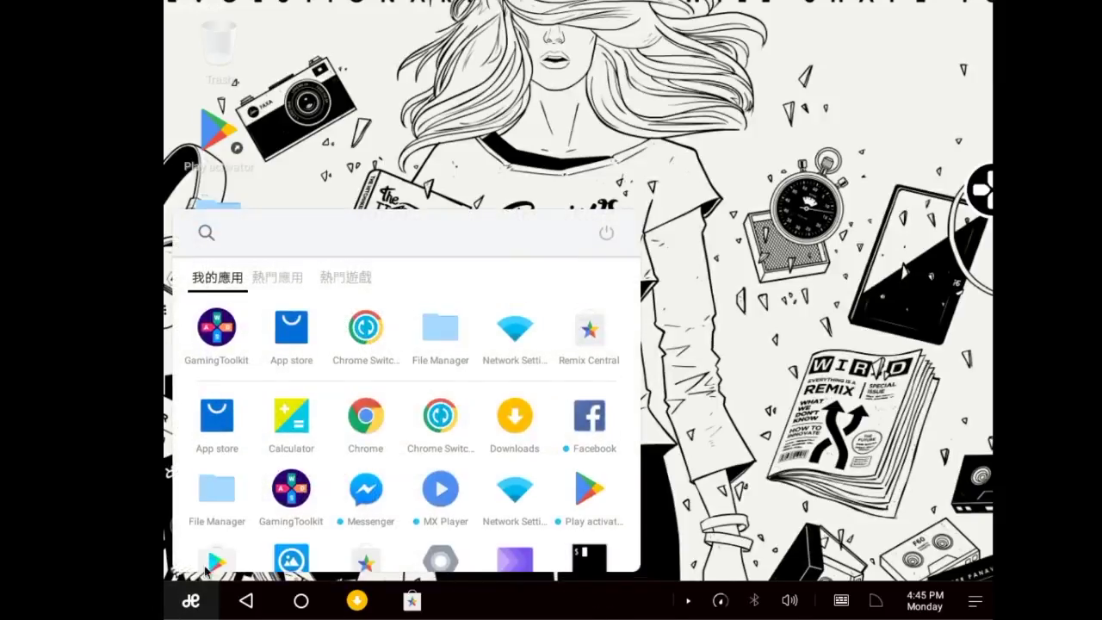
pyautogui.scroll(-1, 308, 382)
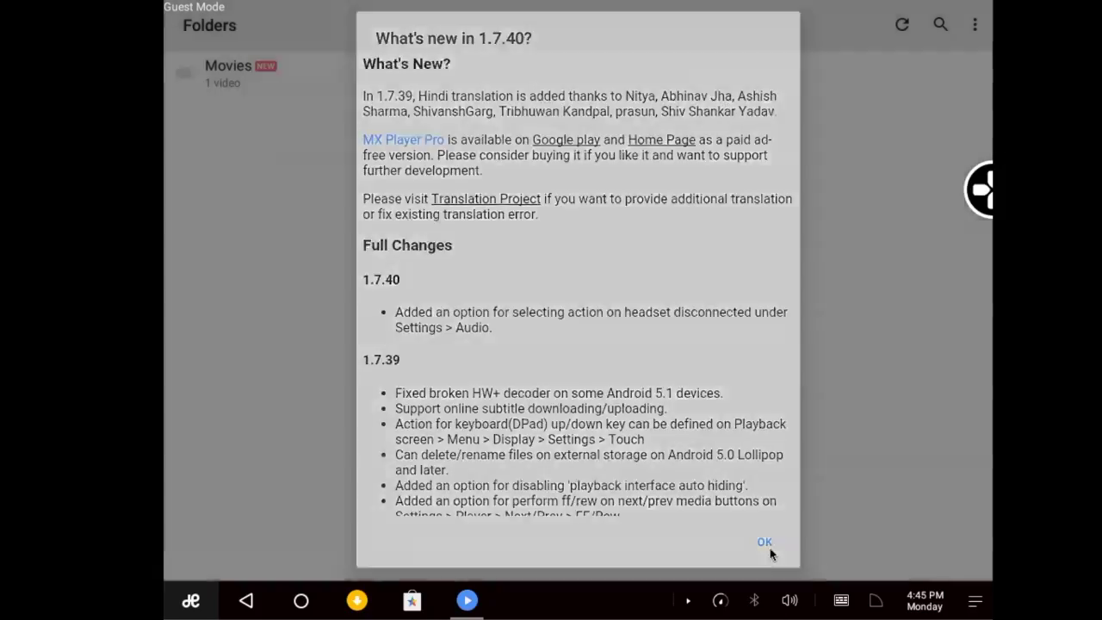
pyautogui.click(766, 544)
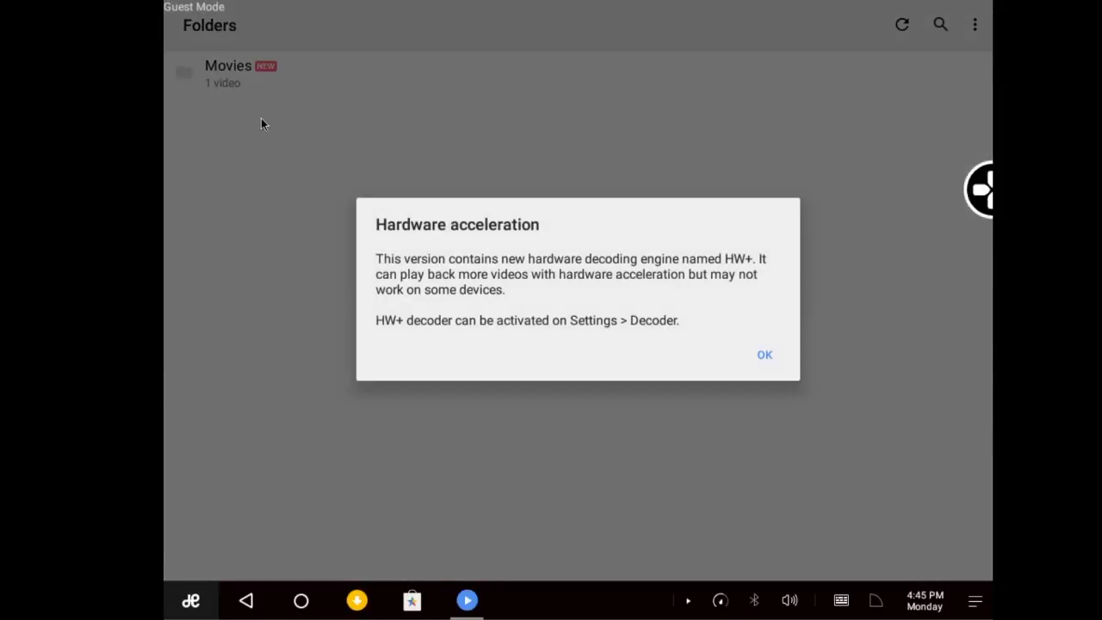
pyautogui.click(779, 351)
pyautogui.click(237, 69)
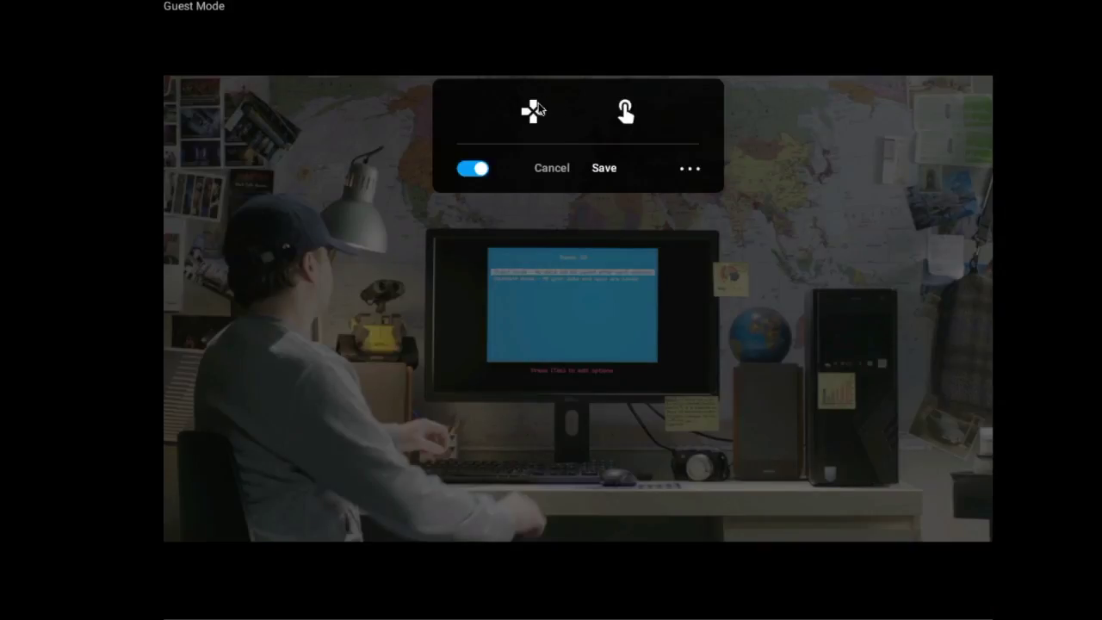
# - Place a WASD pad and an H key in Gaming Toolkit, then delete both and close the editor
pyautogui.click(536, 107)
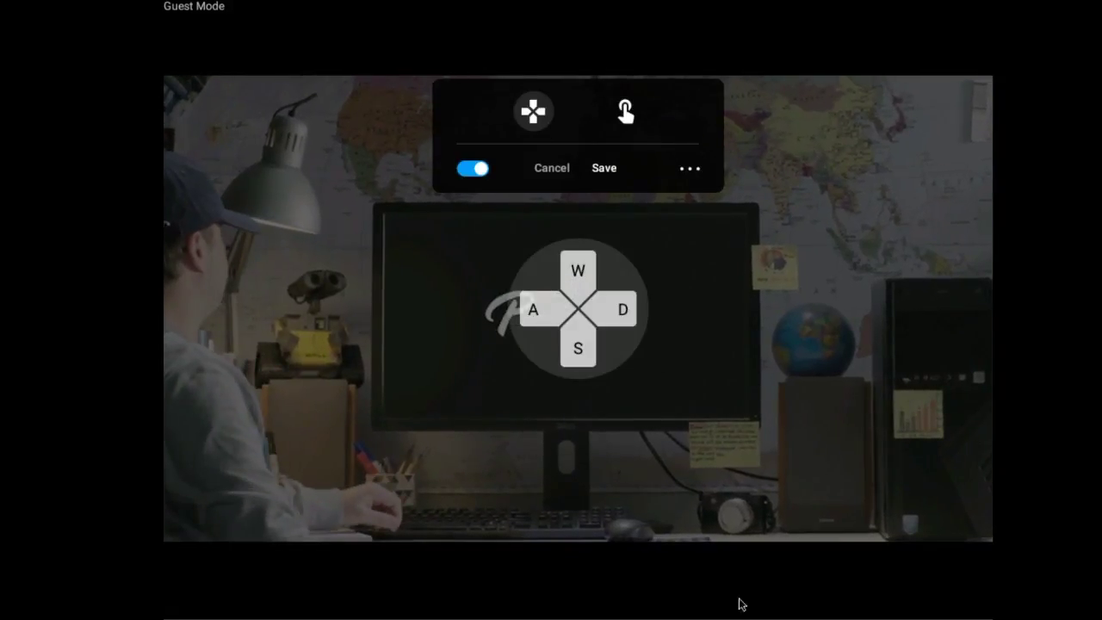
pyautogui.click(594, 303)
pyautogui.moveTo(527, 349); pyautogui.dragTo(229, 479)
pyautogui.click(182, 474)
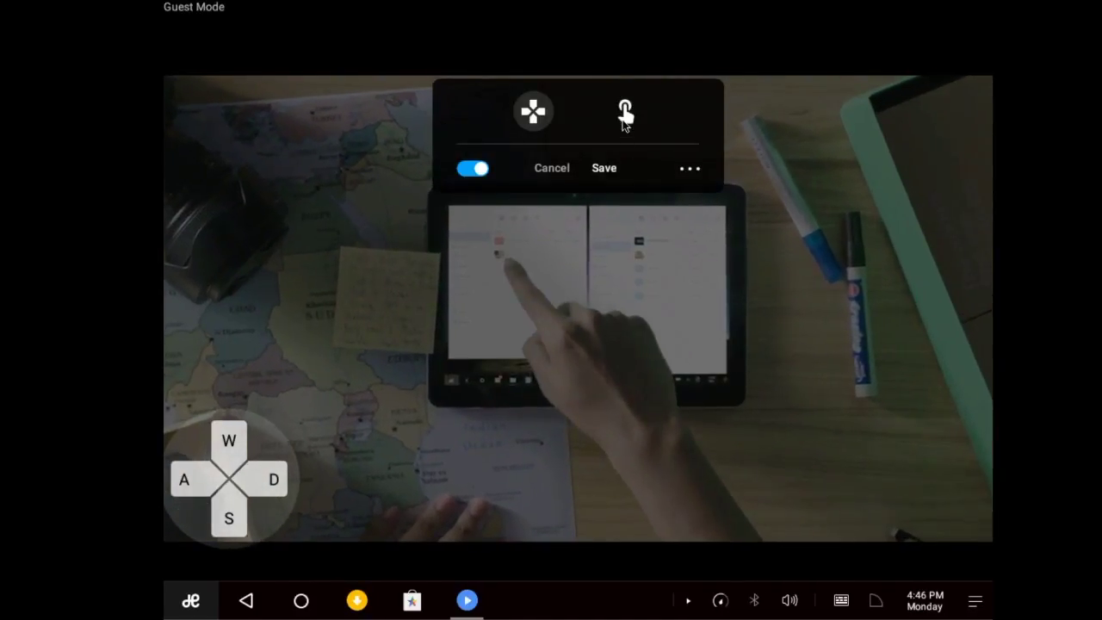
pyautogui.click(625, 112)
pyautogui.moveTo(582, 298); pyautogui.dragTo(841, 408)
pyautogui.click(871, 398)
pyautogui.click(166, 479)
pyautogui.click(306, 402)
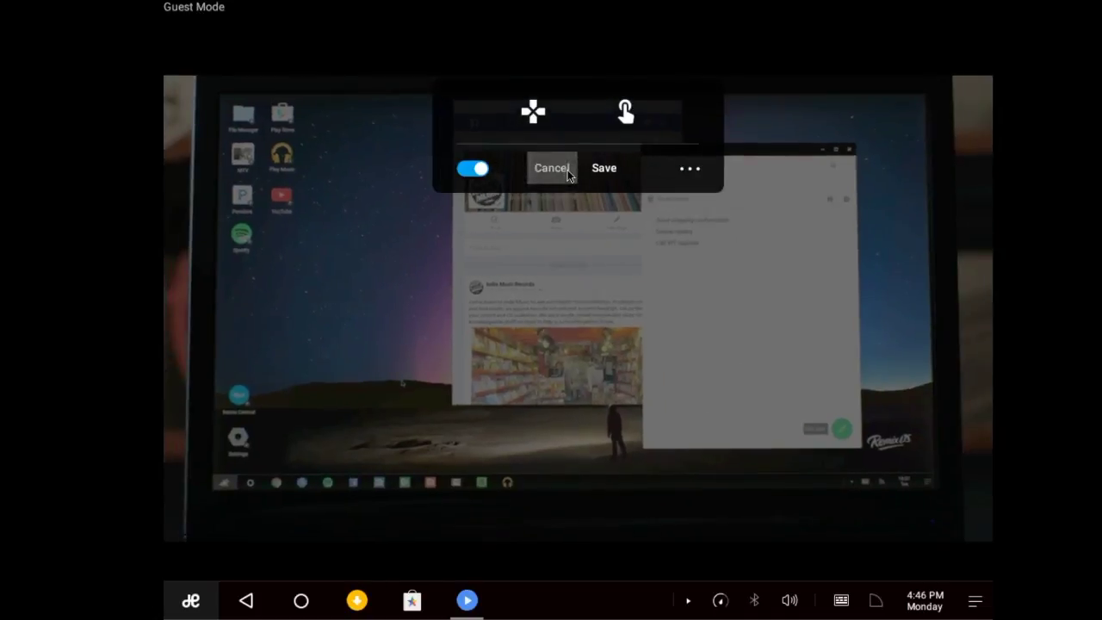
pyautogui.click(551, 168)
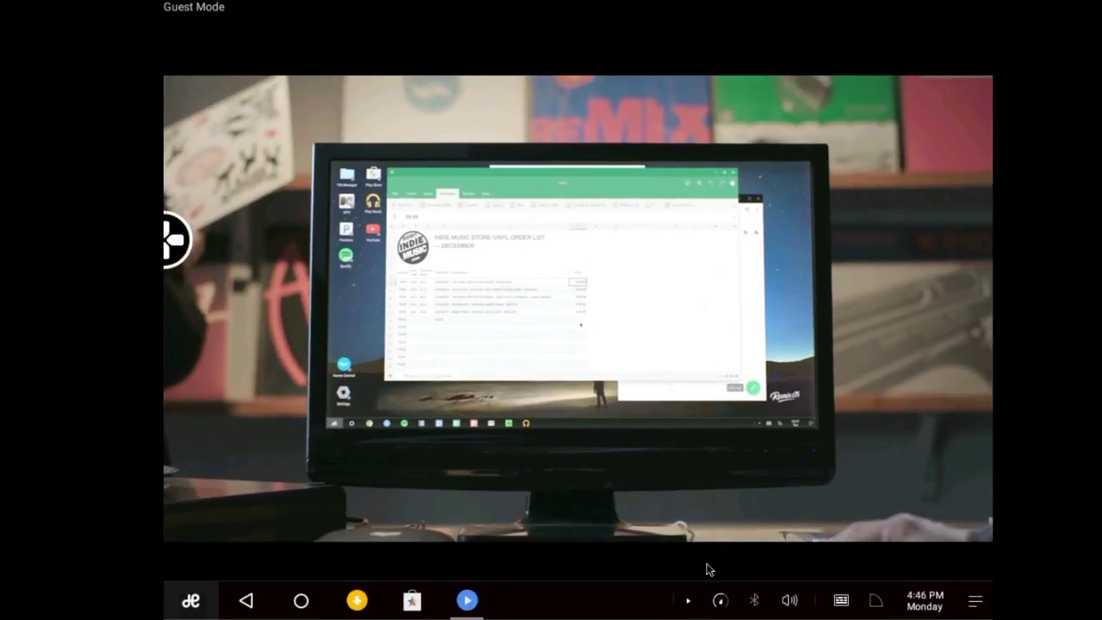
# - Hide the playback controls and quit MX Player from the taskbar
pyautogui.moveTo(321, 542)
pyautogui.click(449, 487)
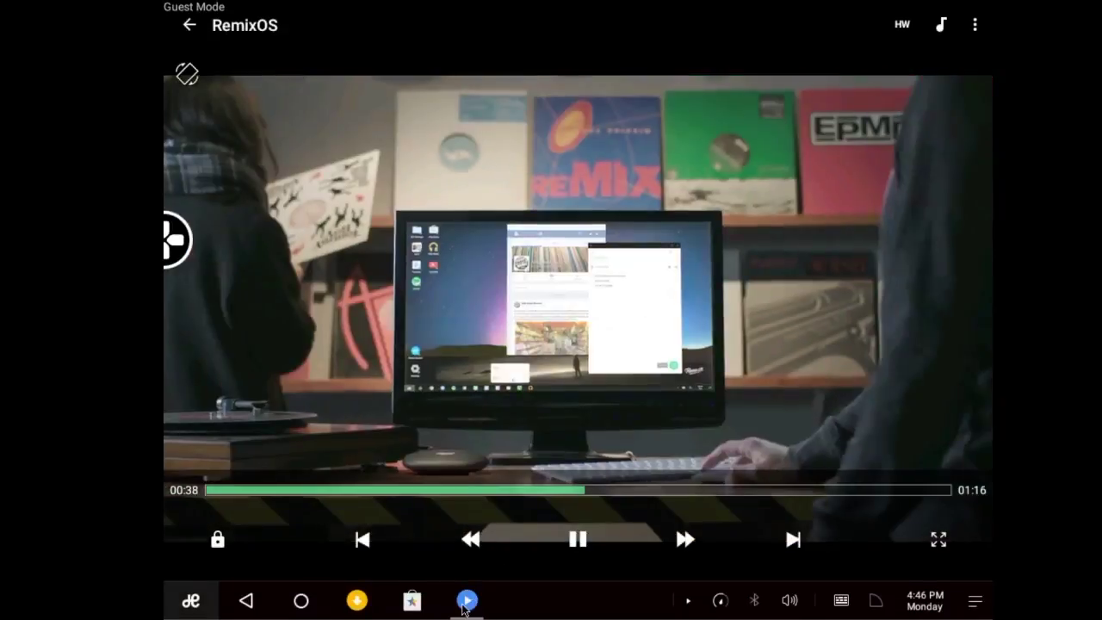
pyautogui.rightClick(469, 603)
pyautogui.click(511, 548)
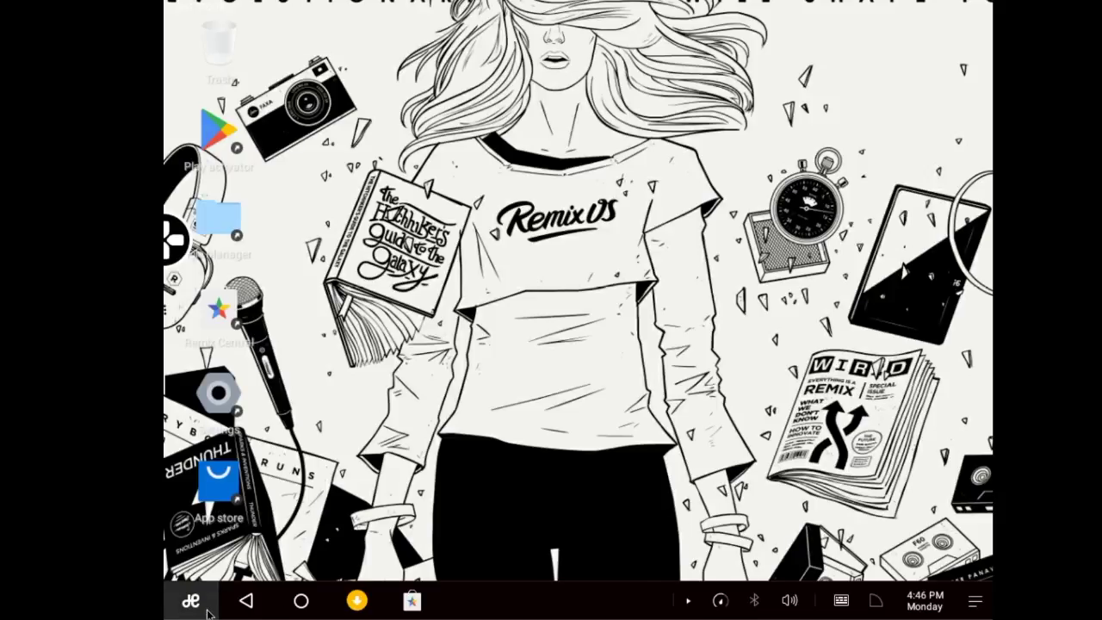
pyautogui.click(207, 613)
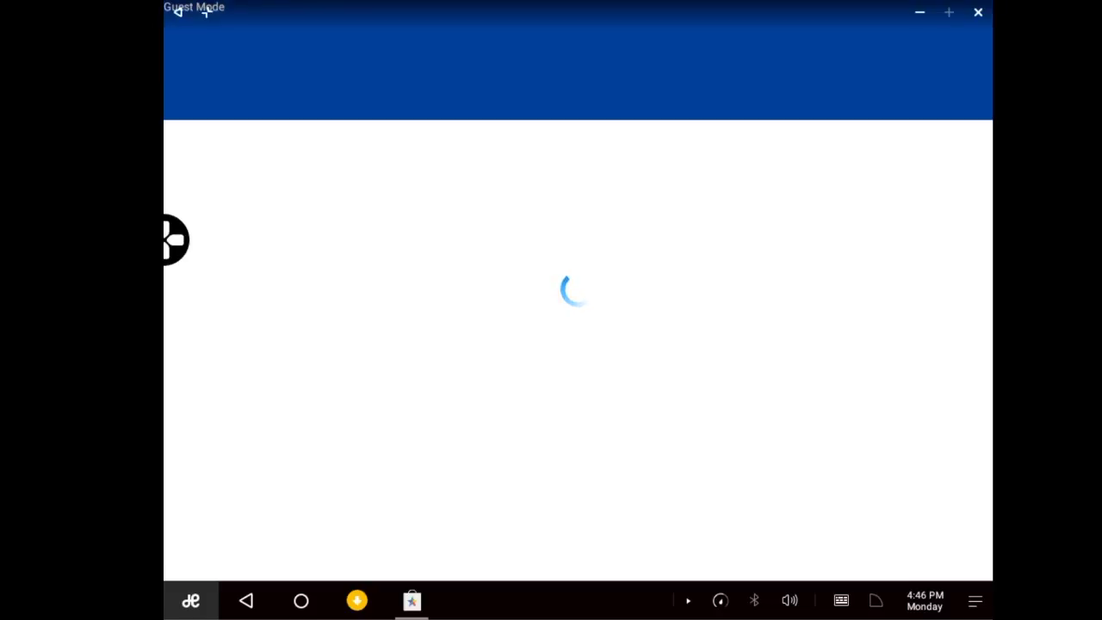
pyautogui.press('super')
pyautogui.scroll(-1, 365, 489)
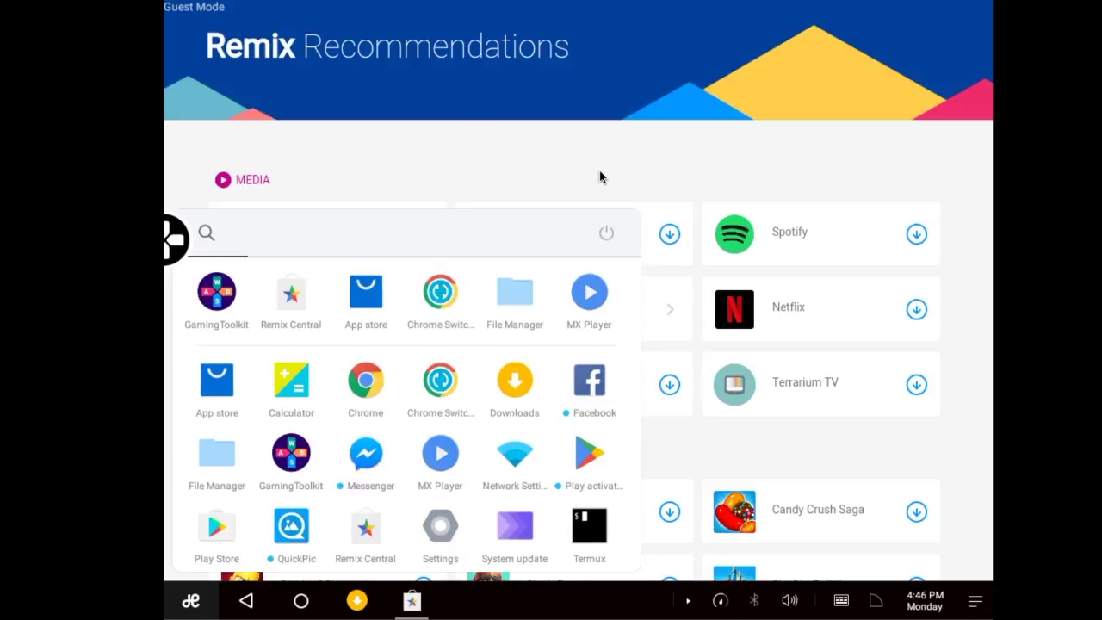
pyautogui.click(770, 74)
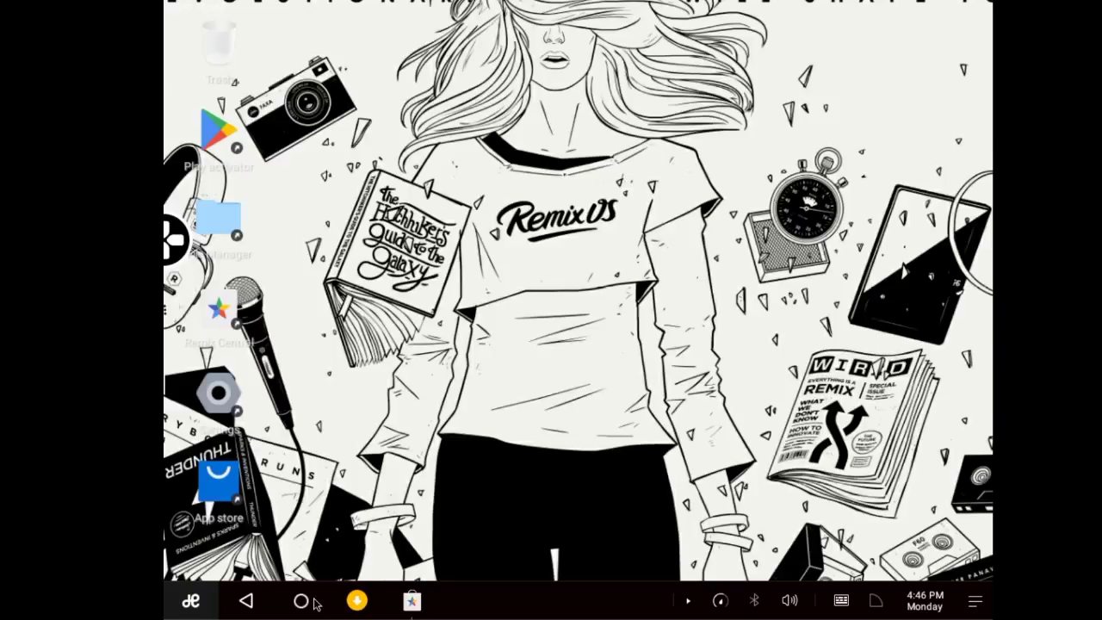
pyautogui.click(413, 601)
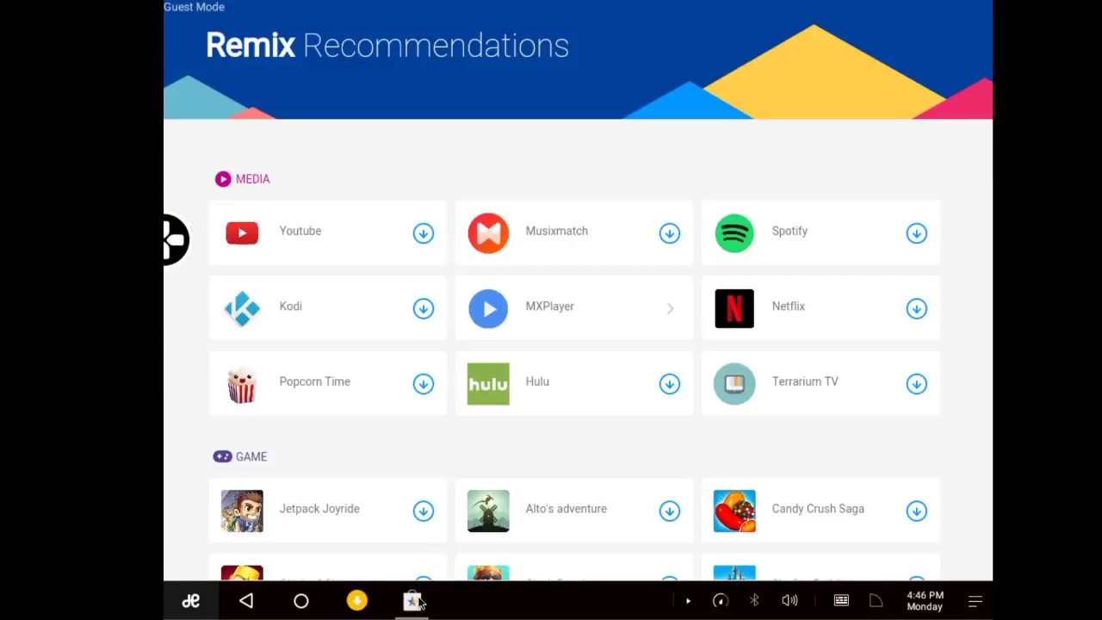
pyautogui.click(416, 601)
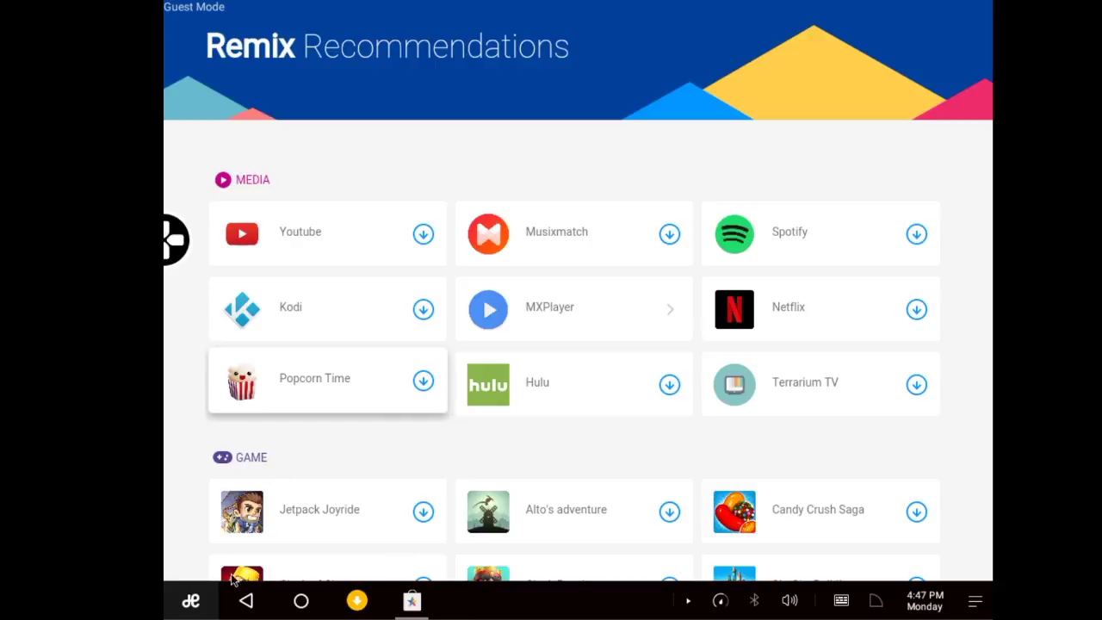
pyautogui.rightClick(408, 612)
pyautogui.click(422, 551)
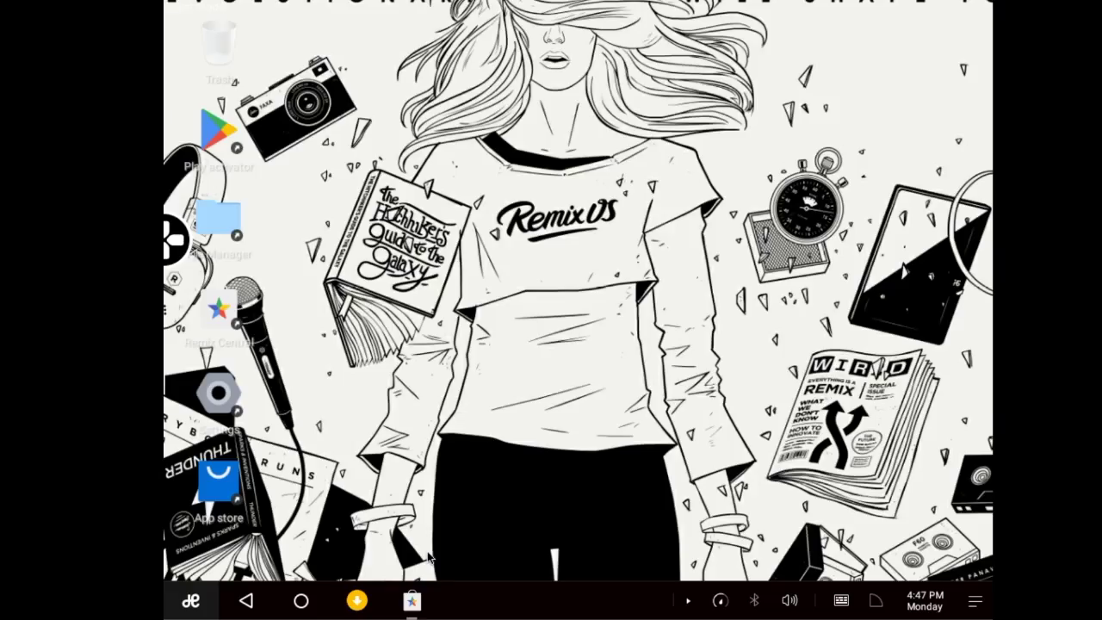
# - Launch File Manager from the app launcher
pyautogui.click(190, 600)
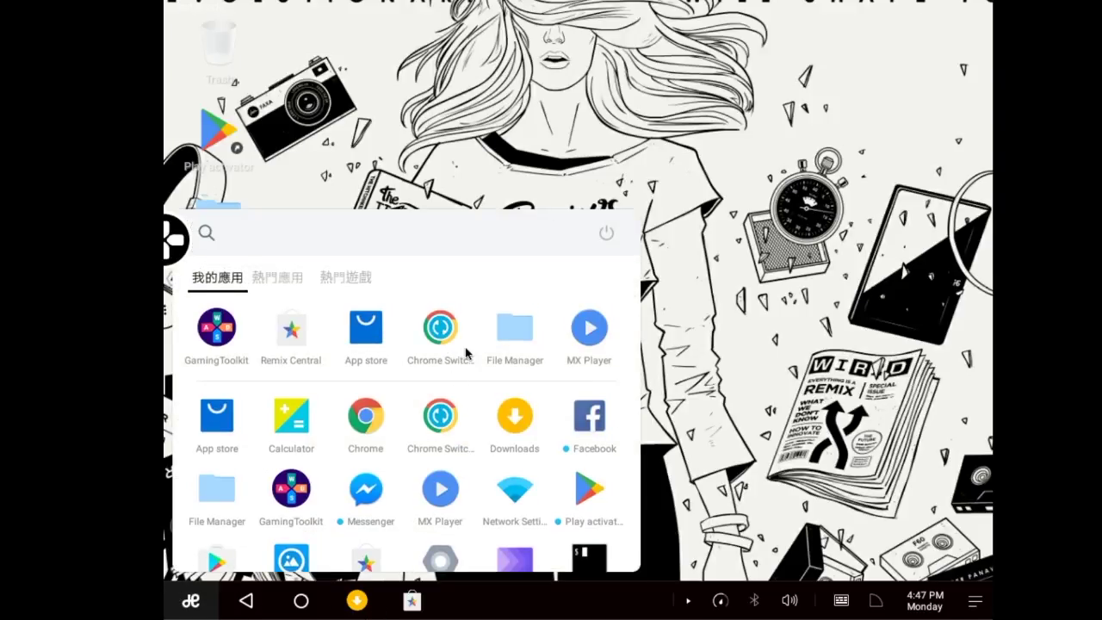
pyautogui.scroll(-1, 469, 353)
pyautogui.click(502, 310)
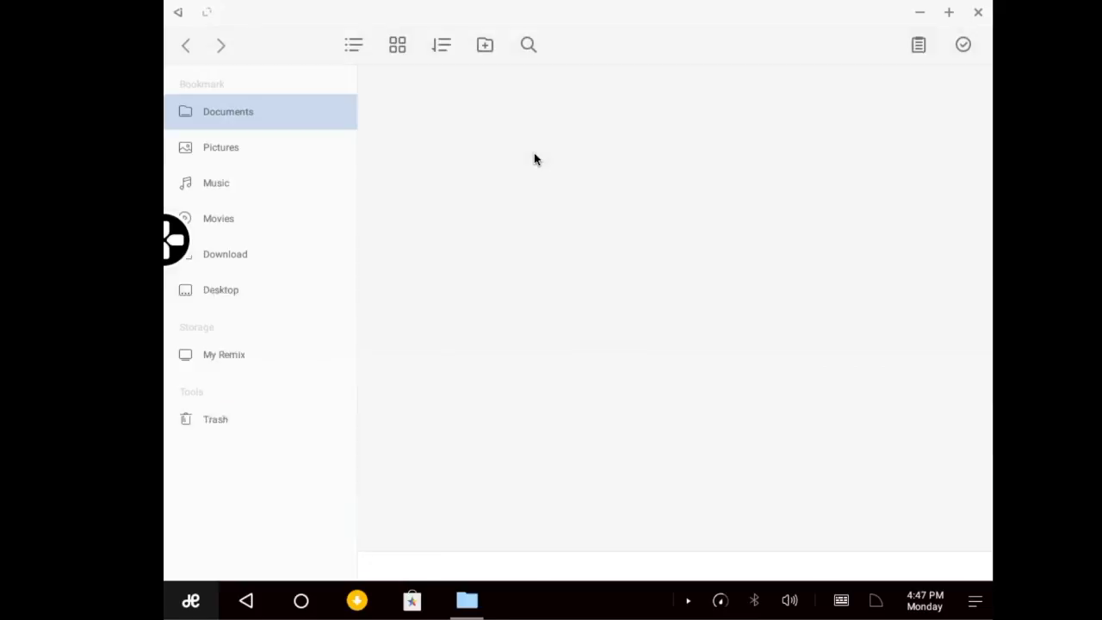
# - Browse the Pictures, Movies and Download folders, close File Manager, and reopen the launcher
pyautogui.click(259, 164)
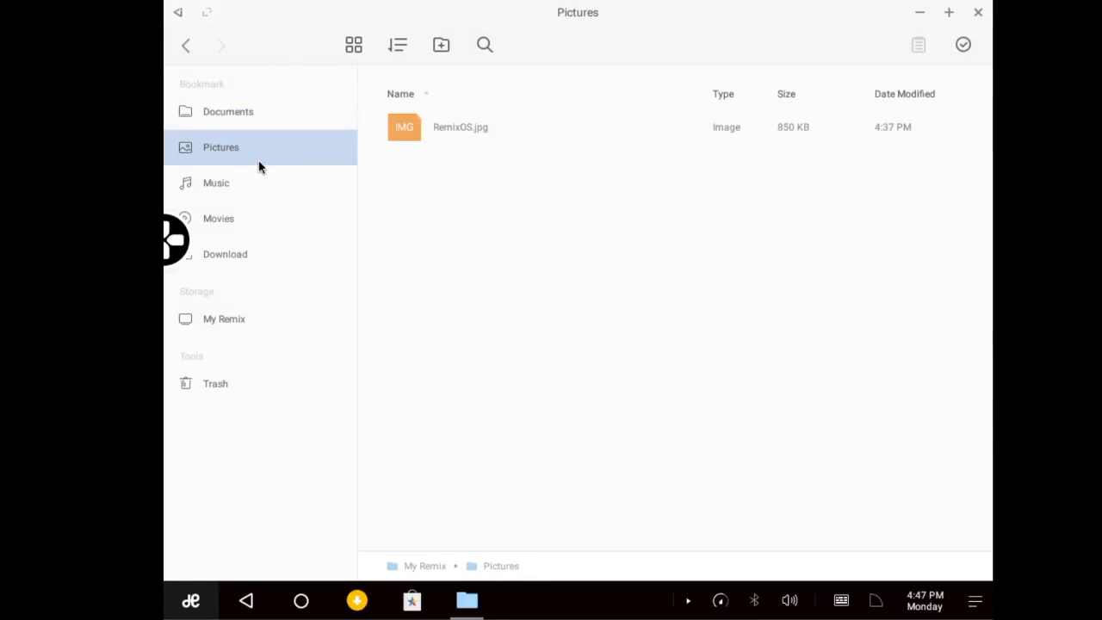
pyautogui.click(255, 231)
pyautogui.click(272, 260)
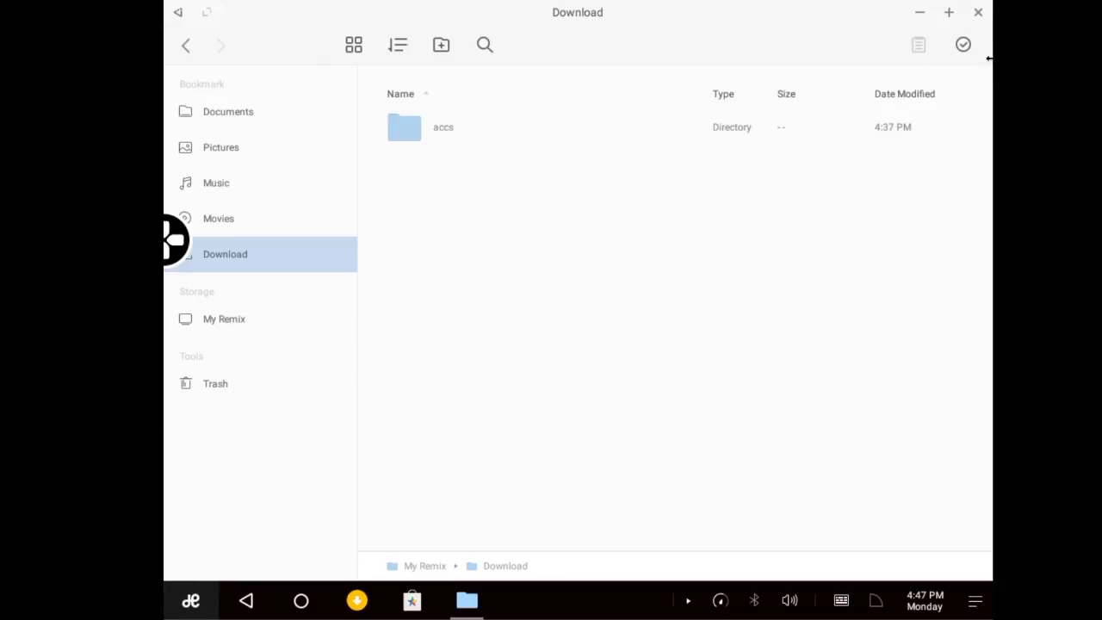
pyautogui.click(978, 12)
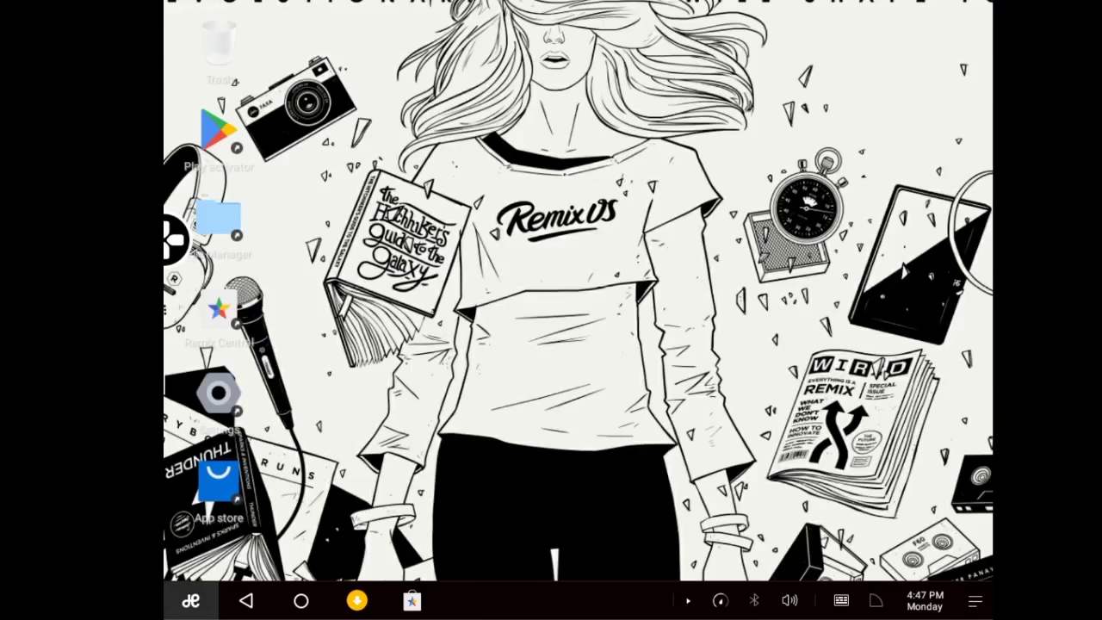
pyautogui.click(188, 599)
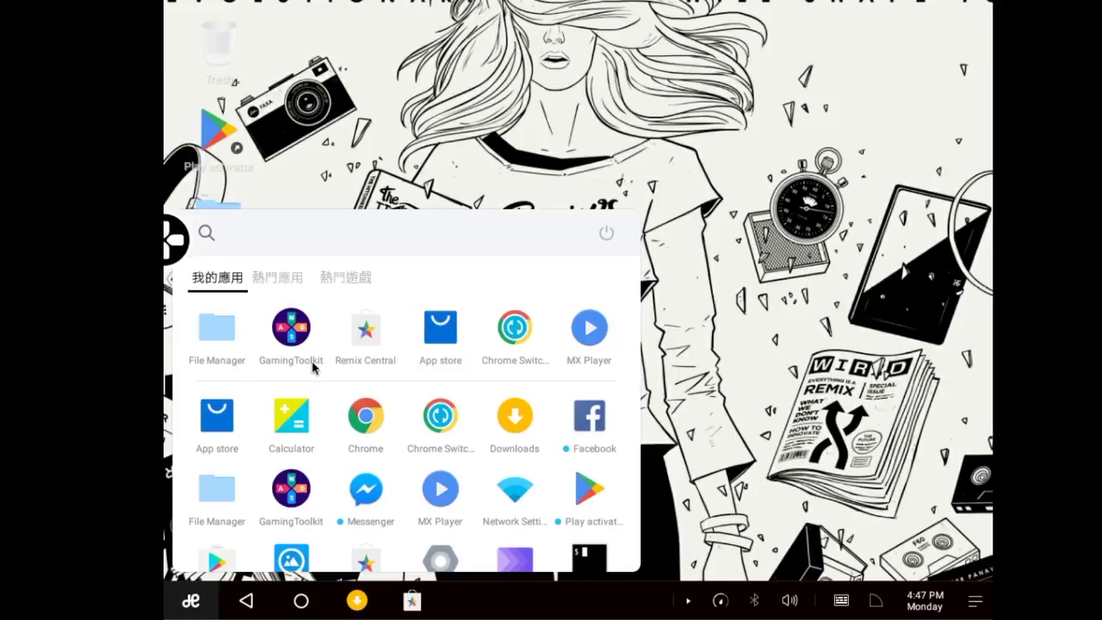
# - Launch Chrome and select the Kickstarter page address
pyautogui.scroll(-1, 312, 367)
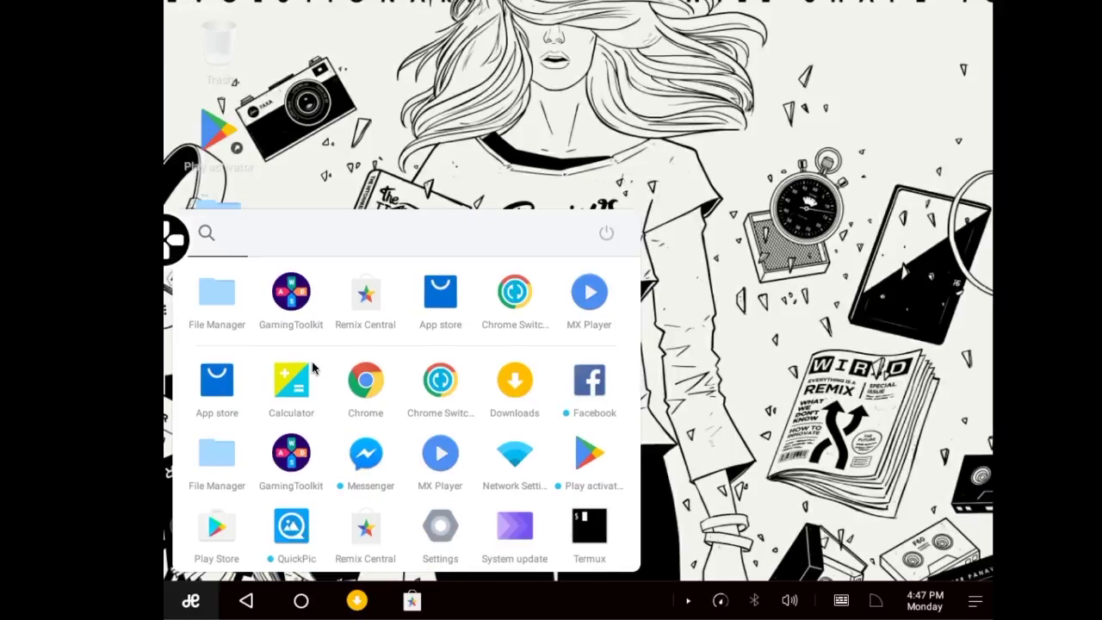
pyautogui.click(357, 377)
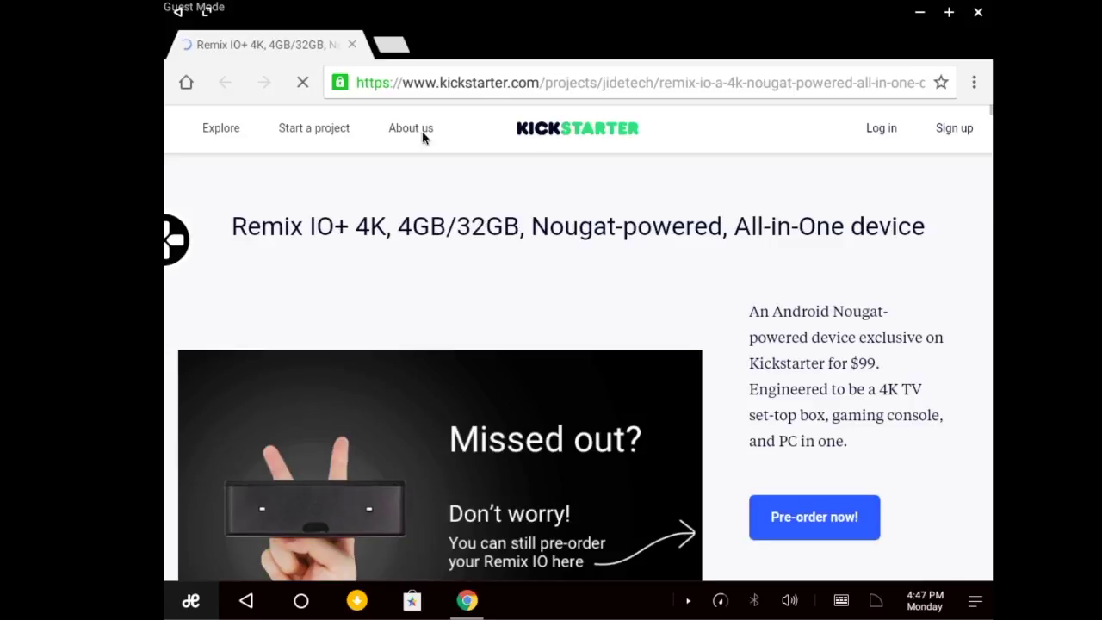
pyautogui.click(669, 84)
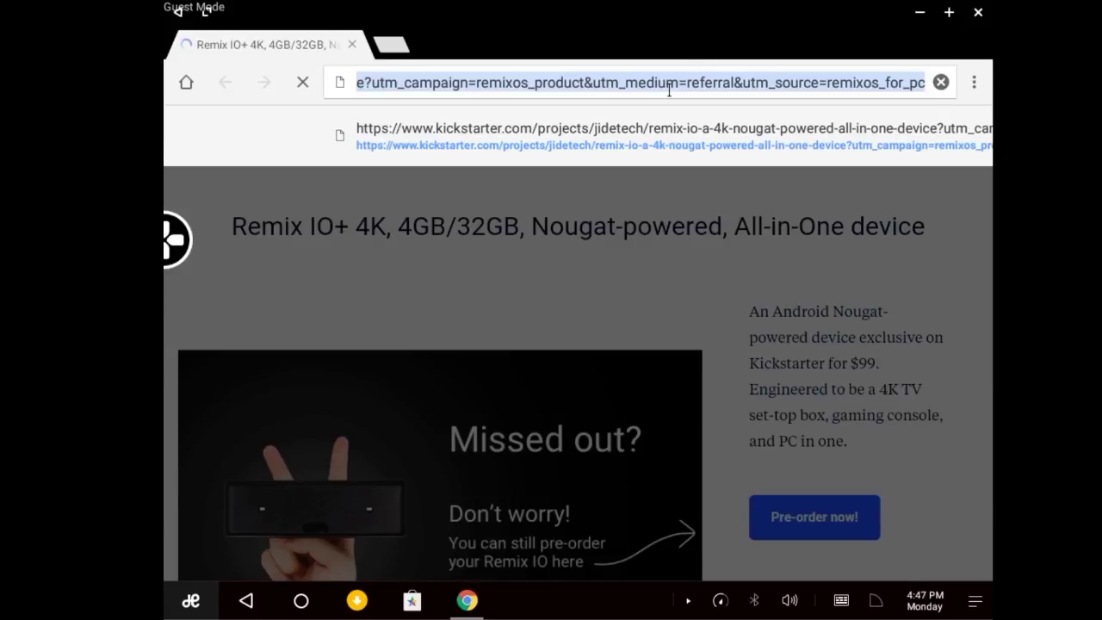
pyautogui.click(696, 358)
# - Scroll through the Kickstarter Remix IO+ page, then close Chrome's only tab
pyautogui.scroll(-15, 696, 360)
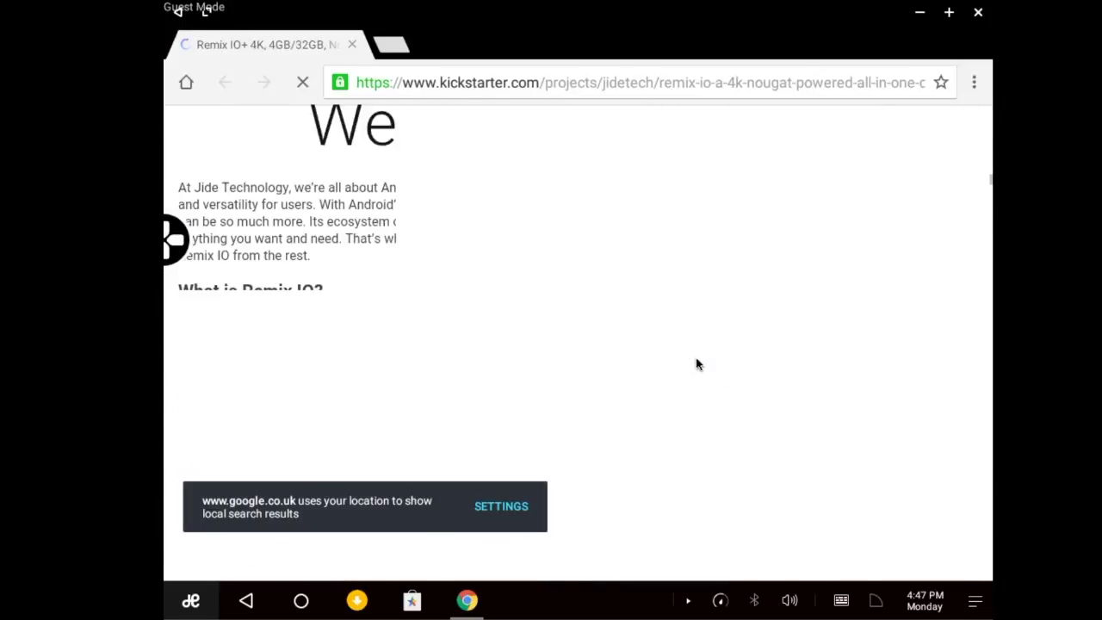
pyautogui.scroll(5, 697, 364)
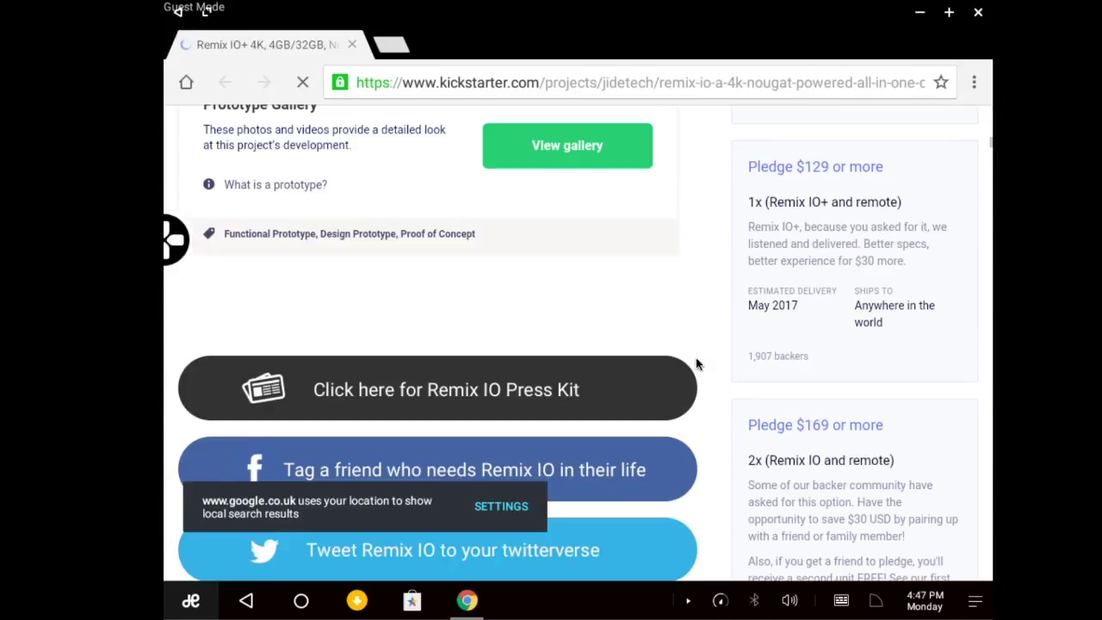
pyautogui.scroll(10, 626, 118)
pyautogui.scroll(-5, 625, 118)
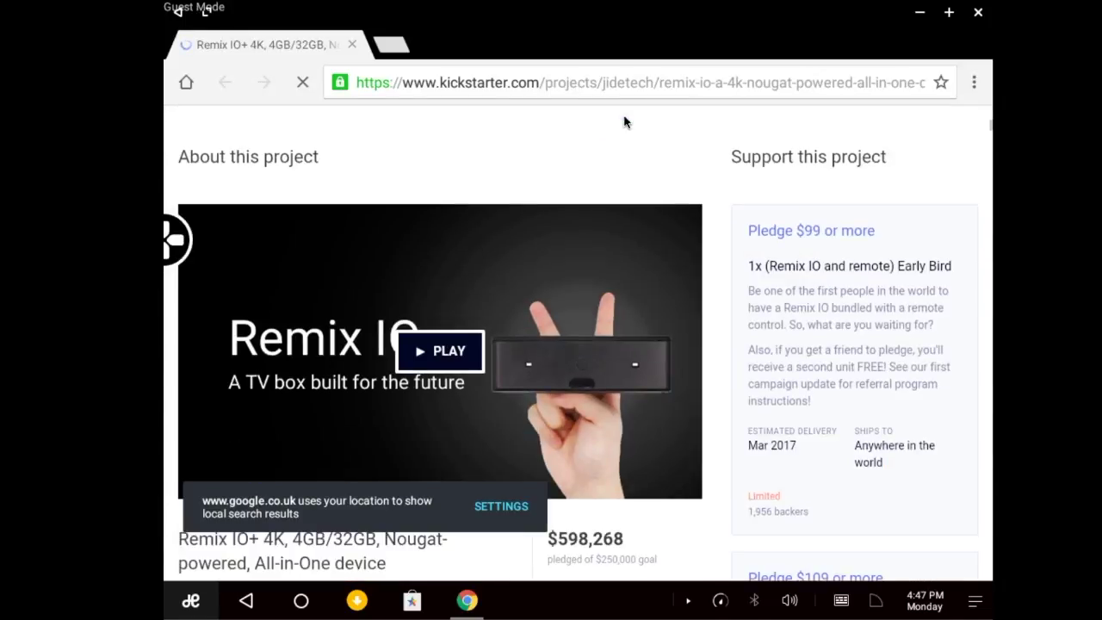
pyautogui.scroll(2, 625, 122)
pyautogui.scroll(-5, 623, 120)
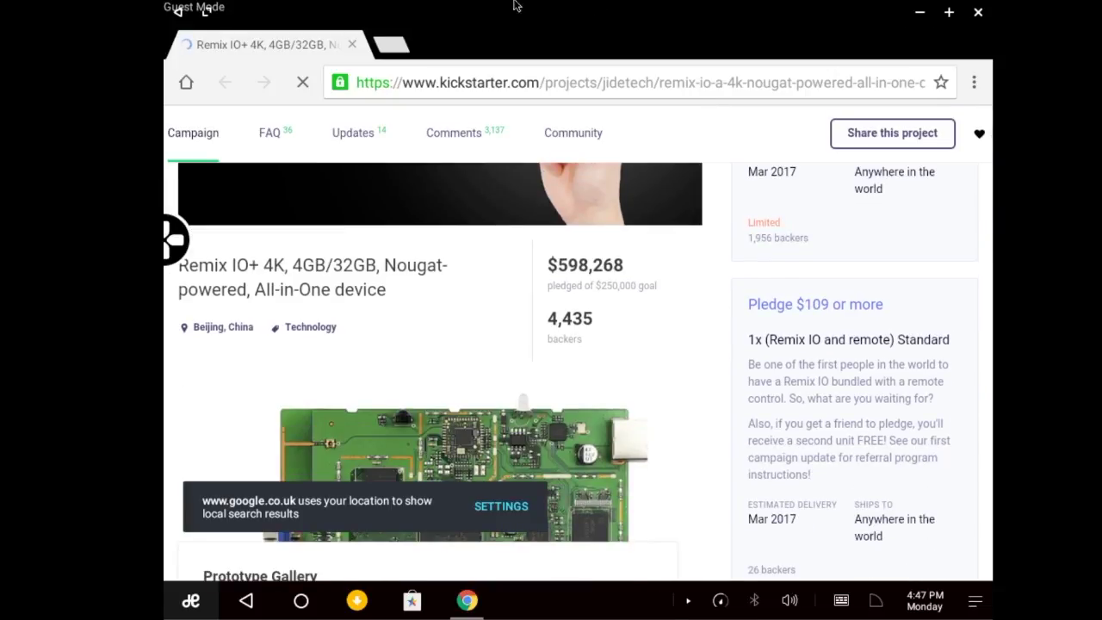
pyautogui.click(352, 43)
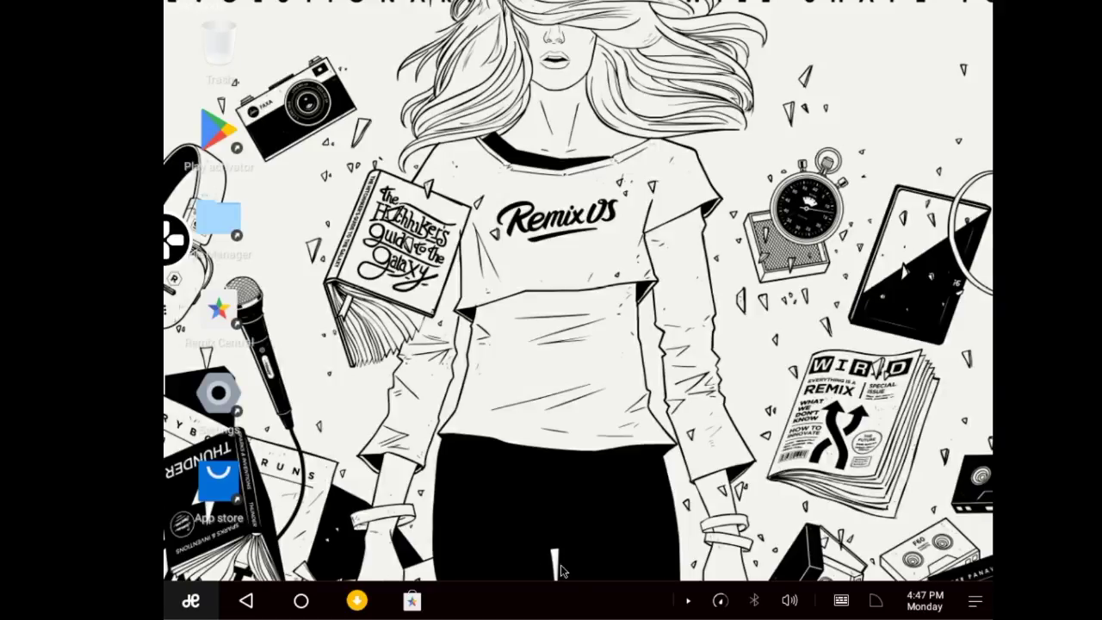
# - Collapse the system tray icons and close Chrome to return to the desktop
pyautogui.click(689, 601)
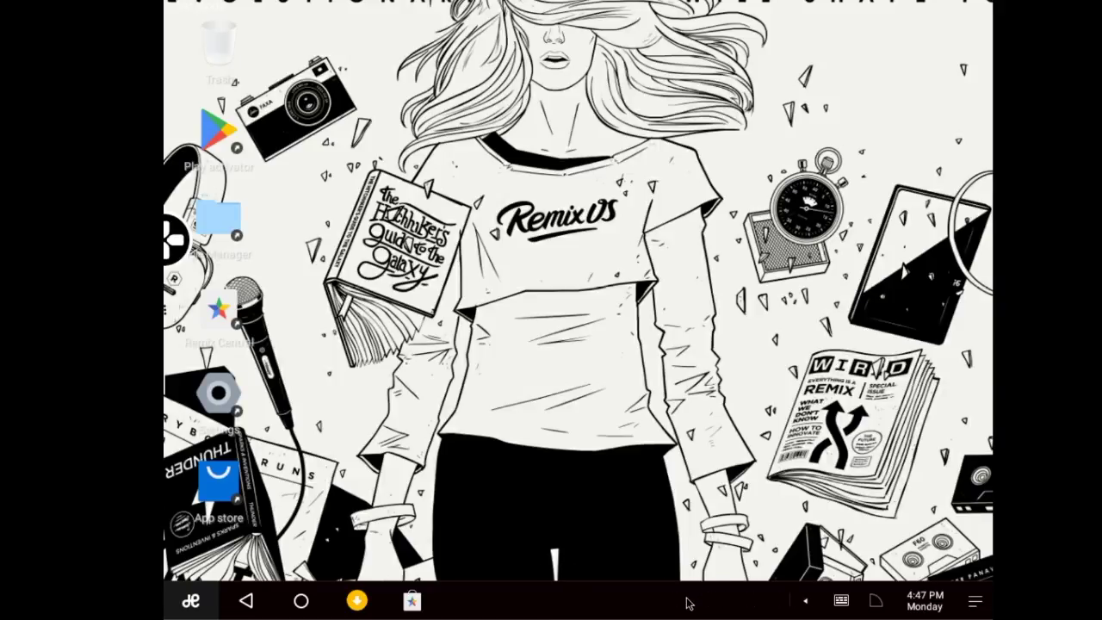
pyautogui.click(172, 607)
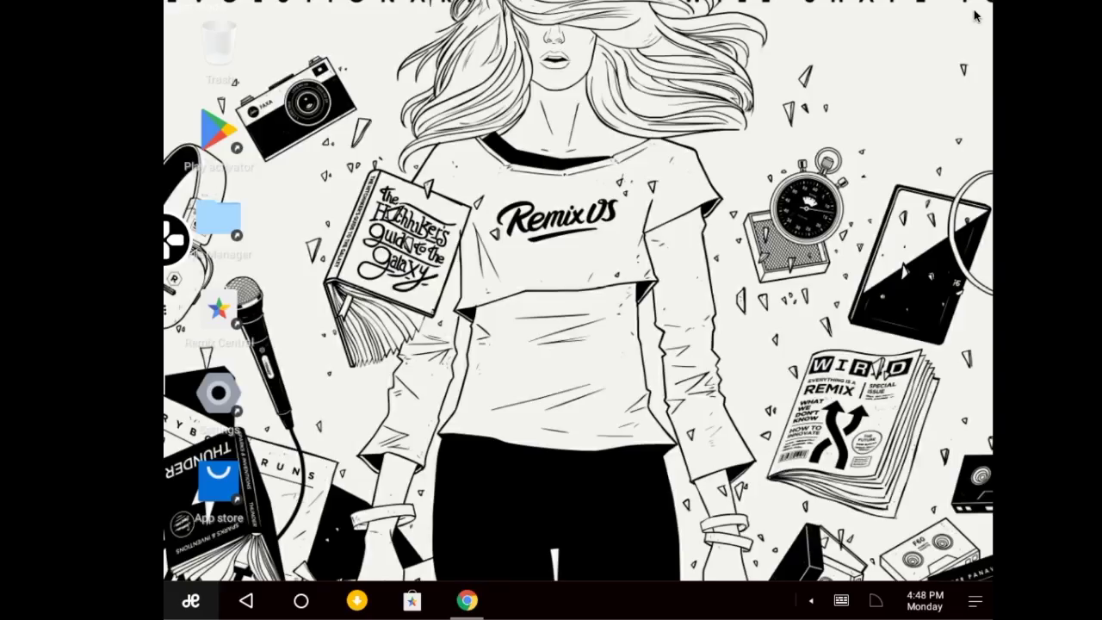
pyautogui.click(978, 12)
# - Reopen the installed-apps list, scroll through it, and close it
pyautogui.click(169, 607)
pyautogui.click(169, 607)
pyautogui.click(169, 608)
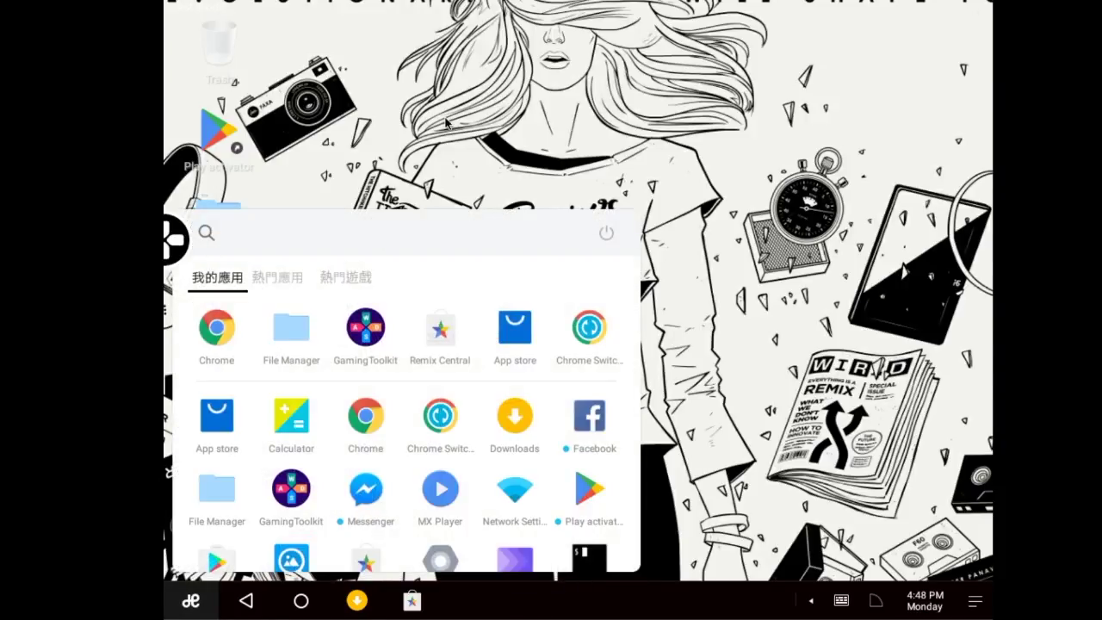
pyautogui.scroll(-1, 447, 295)
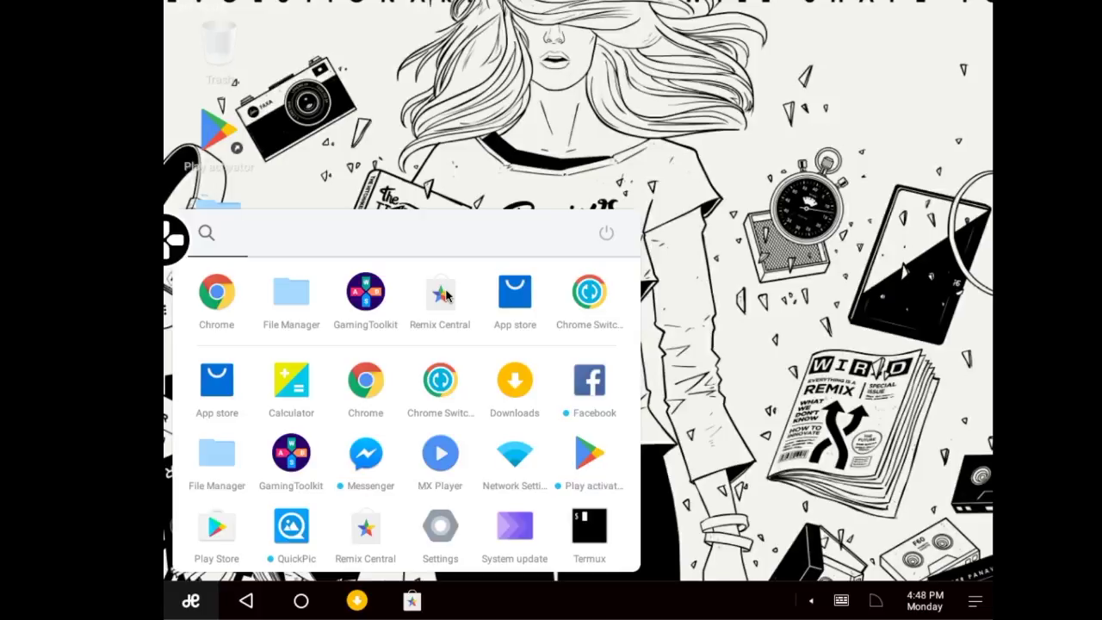
pyautogui.scroll(1, 450, 402)
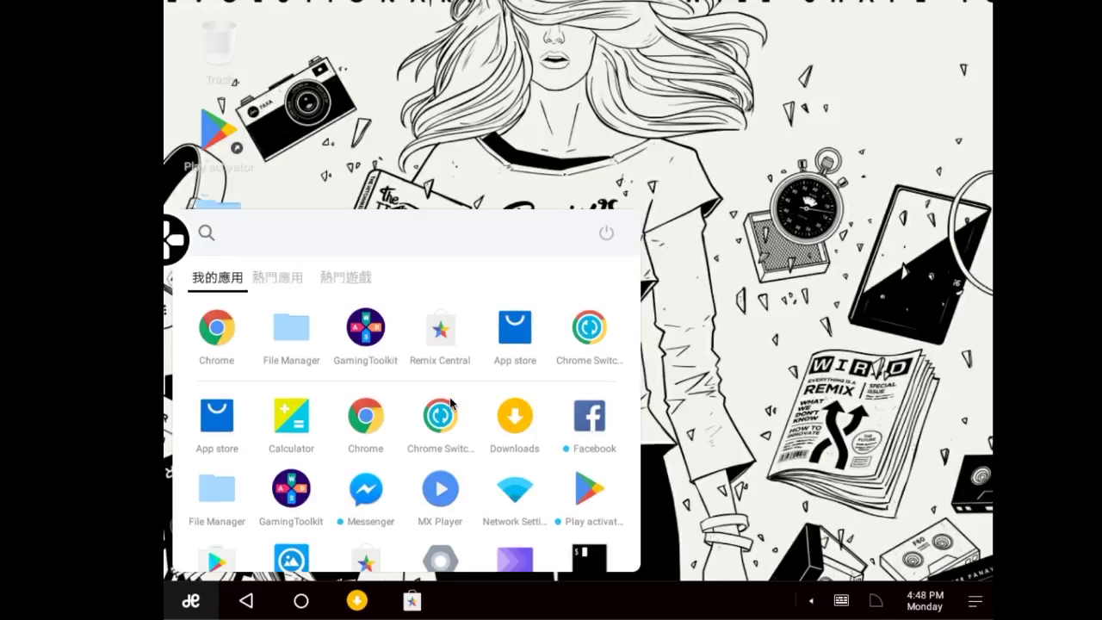
pyautogui.click(887, 450)
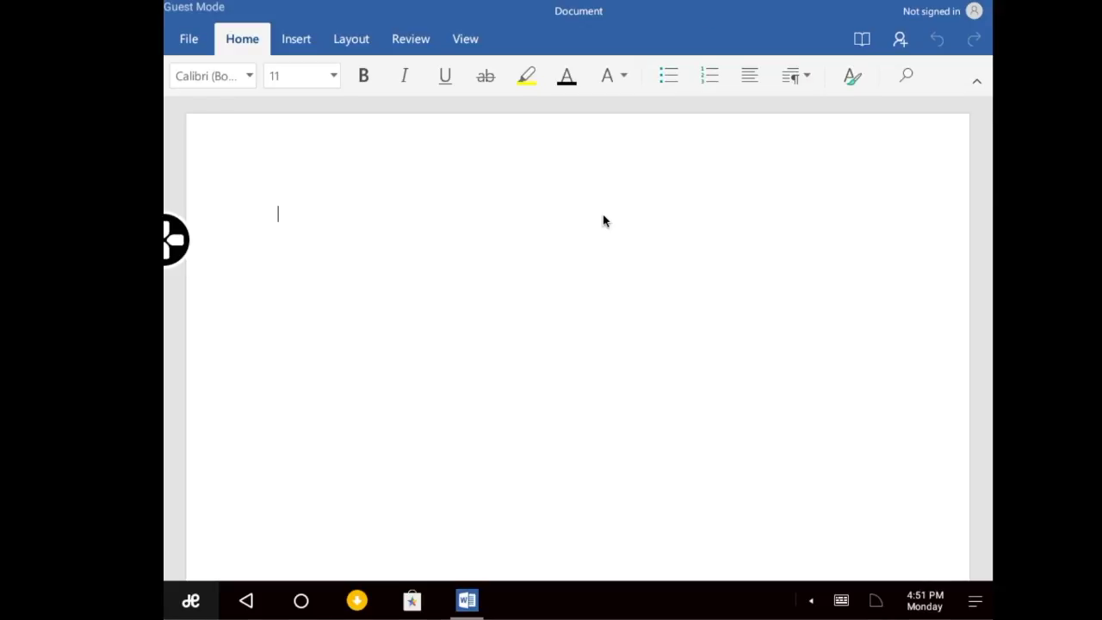
# - Type 'wqwqwqwqwwqwqw' into the blank document and check the File page before returning
pyautogui.click(293, 34)
pyautogui.click(255, 45)
pyautogui.write('wqwqwqwqwwqwqw')
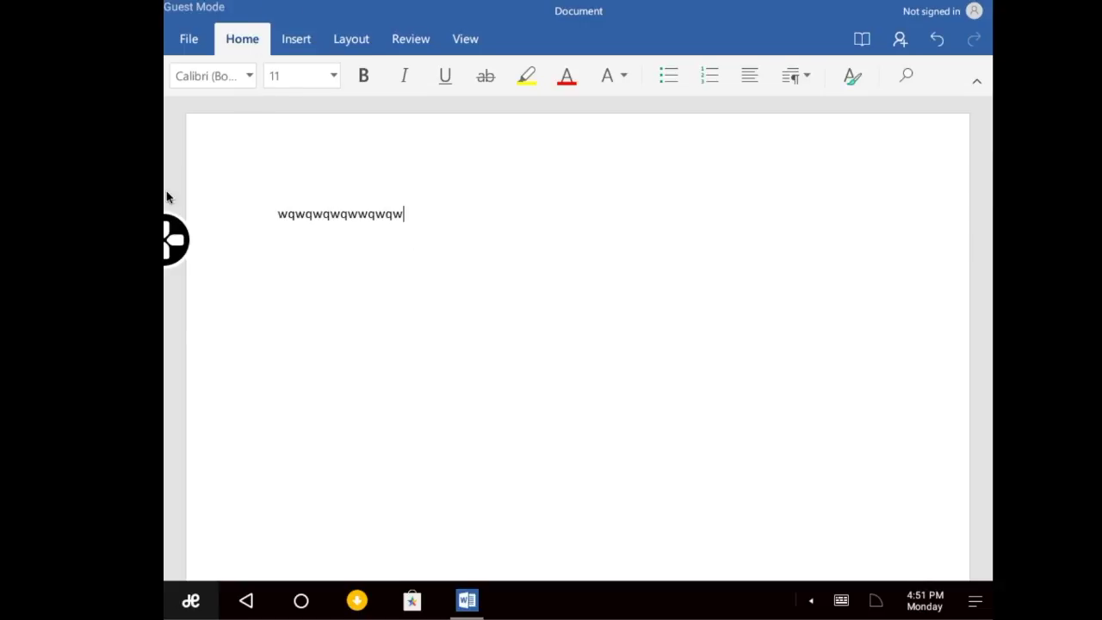
pyautogui.click(189, 39)
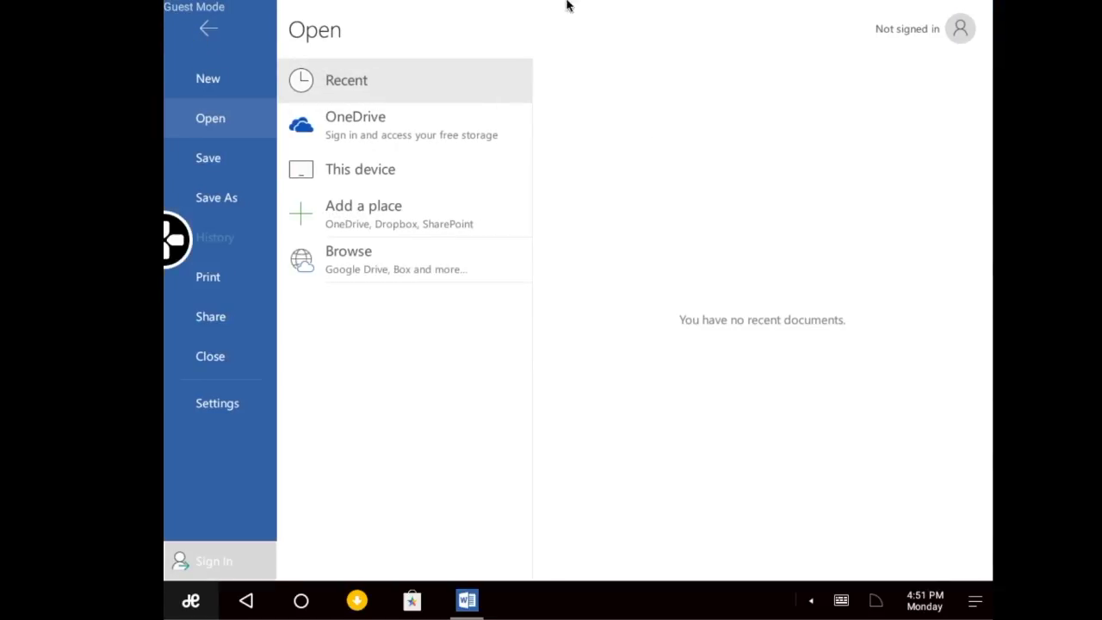
pyautogui.click(213, 37)
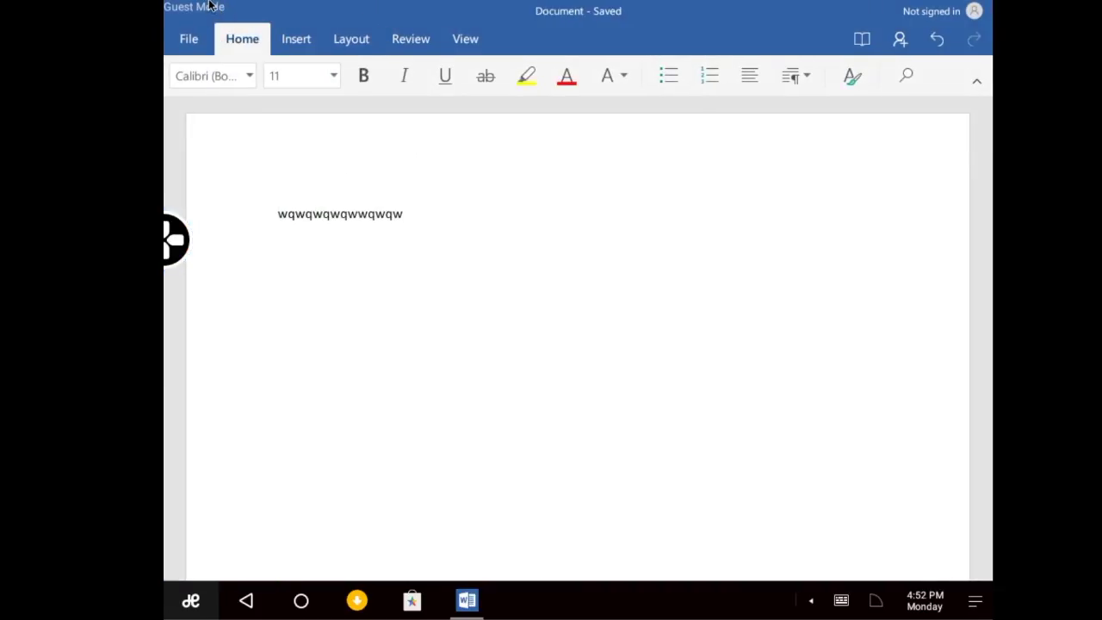
# - Take Word out of full screen, move its window, then maximize it again
pyautogui.click(206, 12)
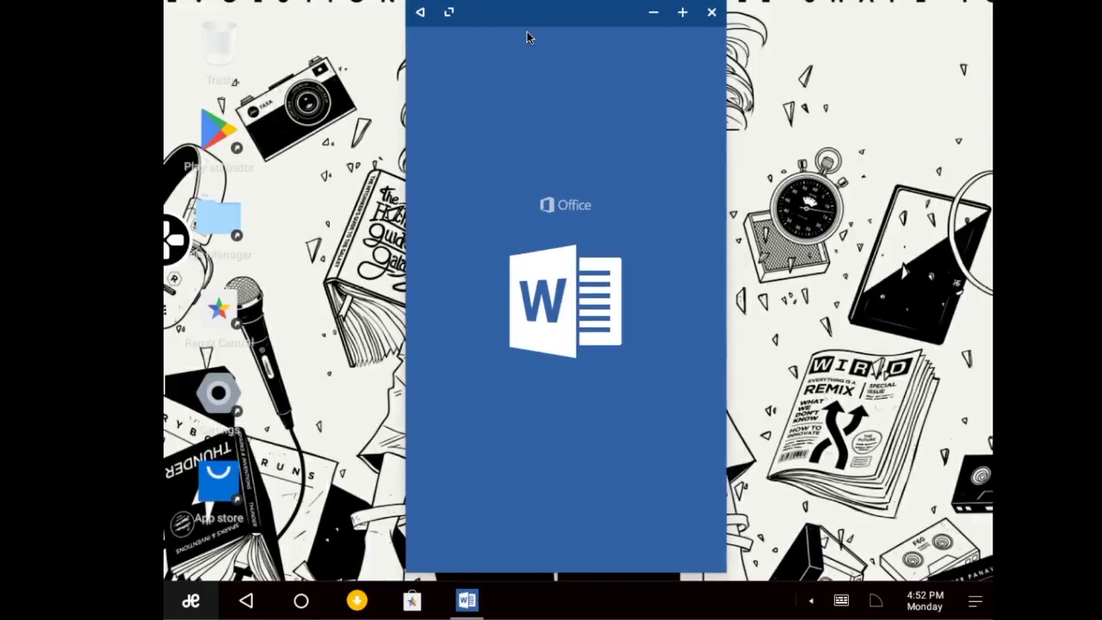
pyautogui.moveTo(529, 8)
pyautogui.moveTo(564, 14); pyautogui.dragTo(927, 5)
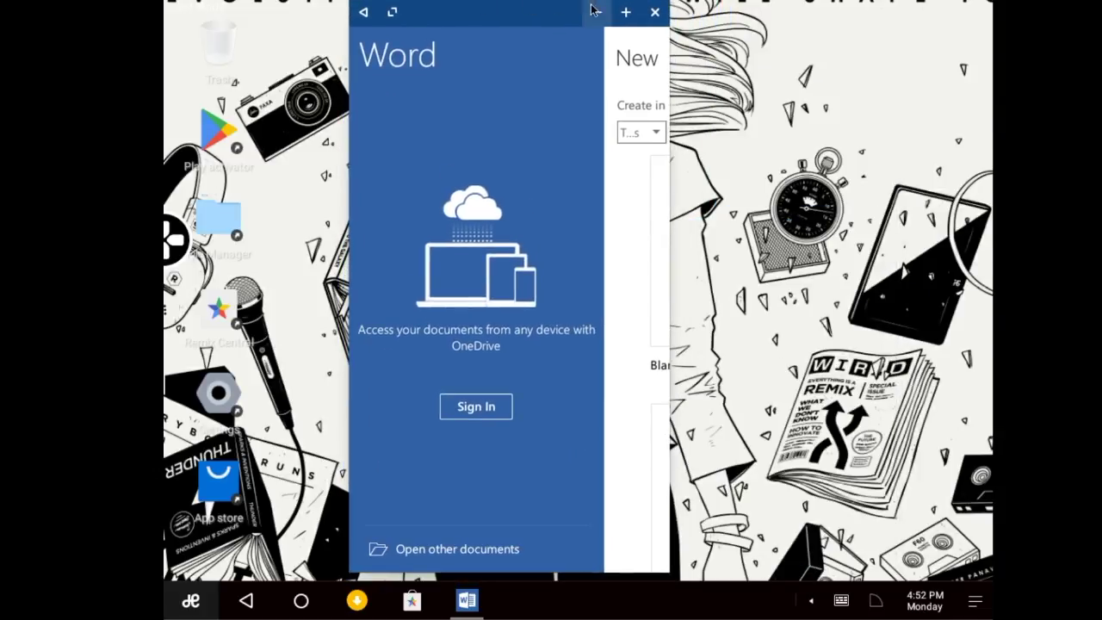
pyautogui.click(623, 12)
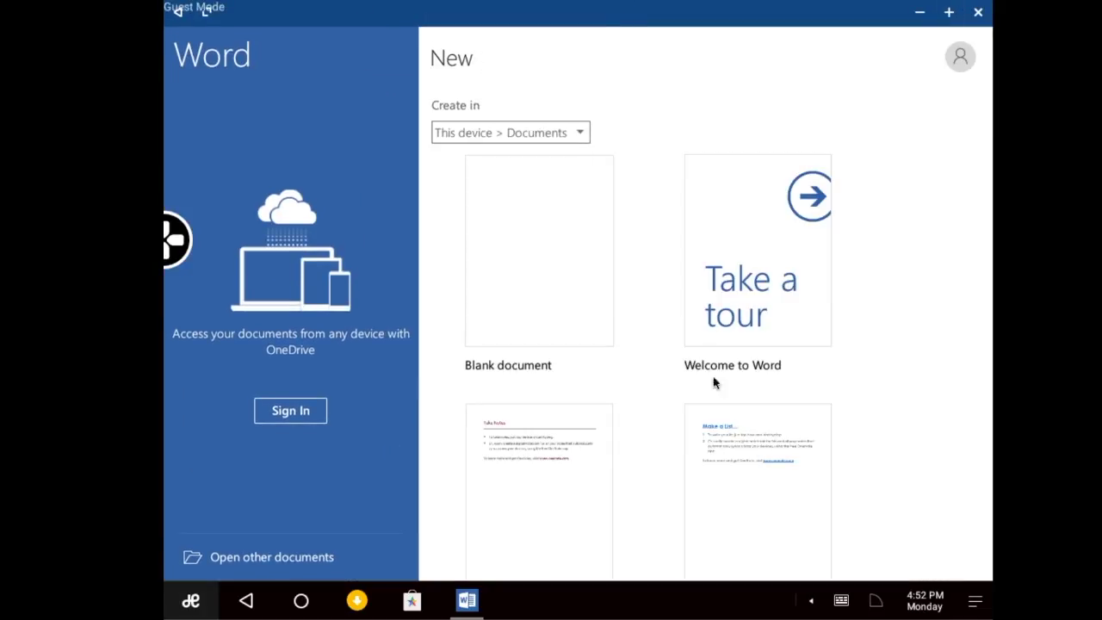
# - Create a new blank document, dismiss the autosave notice, and close Word
pyautogui.click(517, 250)
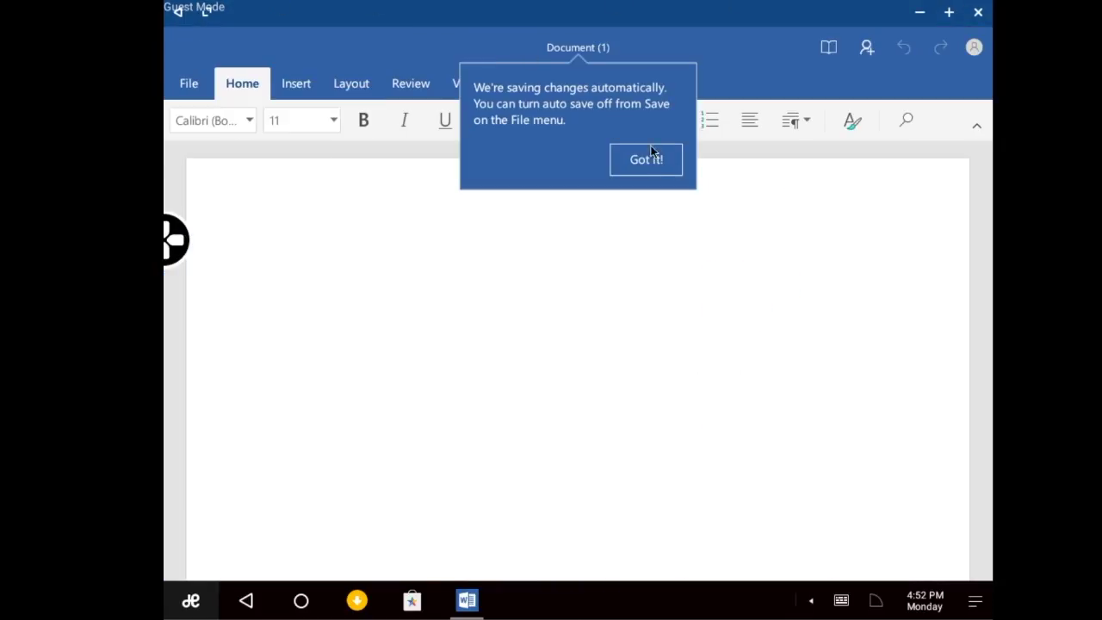
pyautogui.click(655, 158)
pyautogui.click(554, 281)
pyautogui.click(979, 13)
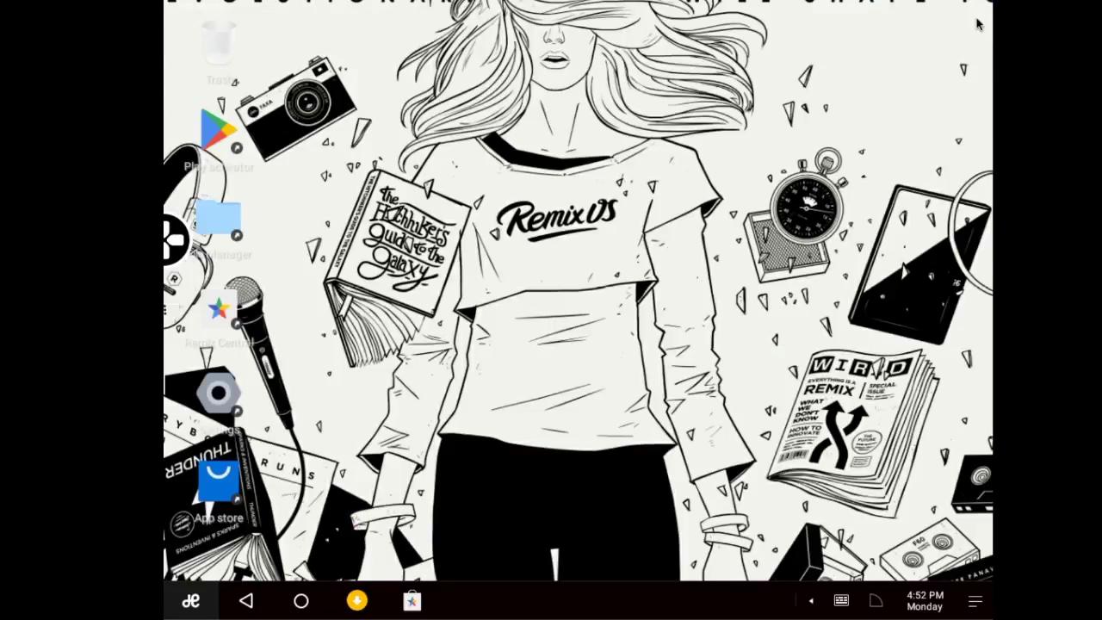
# - Open and dismiss the pinned taskbar app options and the installed-apps list
pyautogui.rightClick(419, 608)
pyautogui.click(380, 509)
pyautogui.click(190, 601)
pyautogui.scroll(-2, 382, 331)
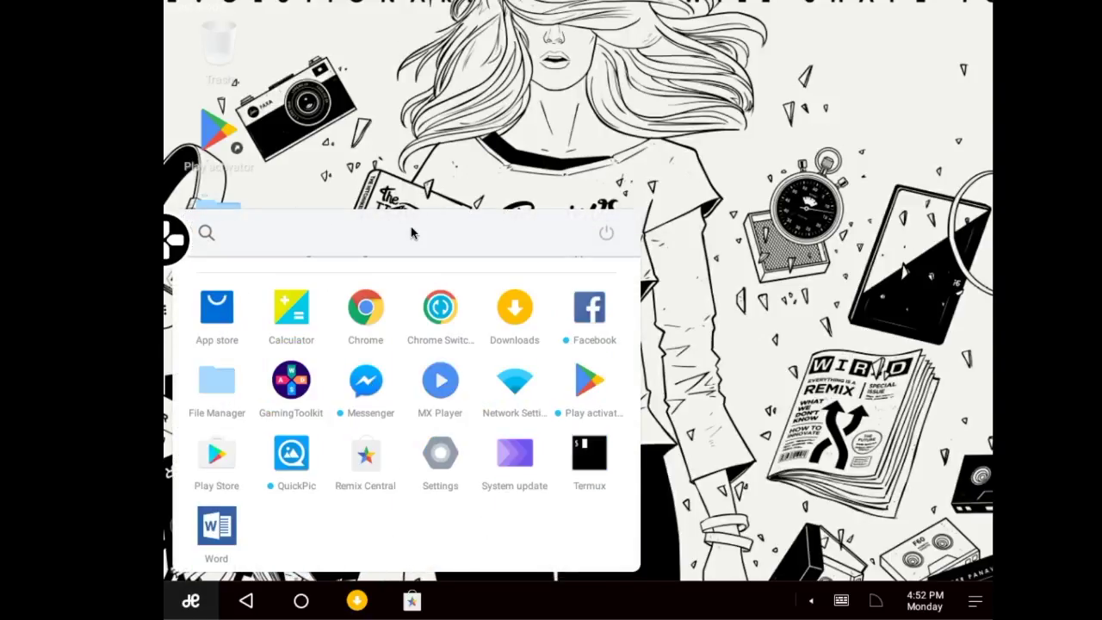
pyautogui.click(901, 282)
# - Launch Calculator from the app list, then Alt+Tab back to the desktop
pyautogui.press('super')
pyautogui.scroll(-2, 402, 447)
pyautogui.scroll(2, 402, 448)
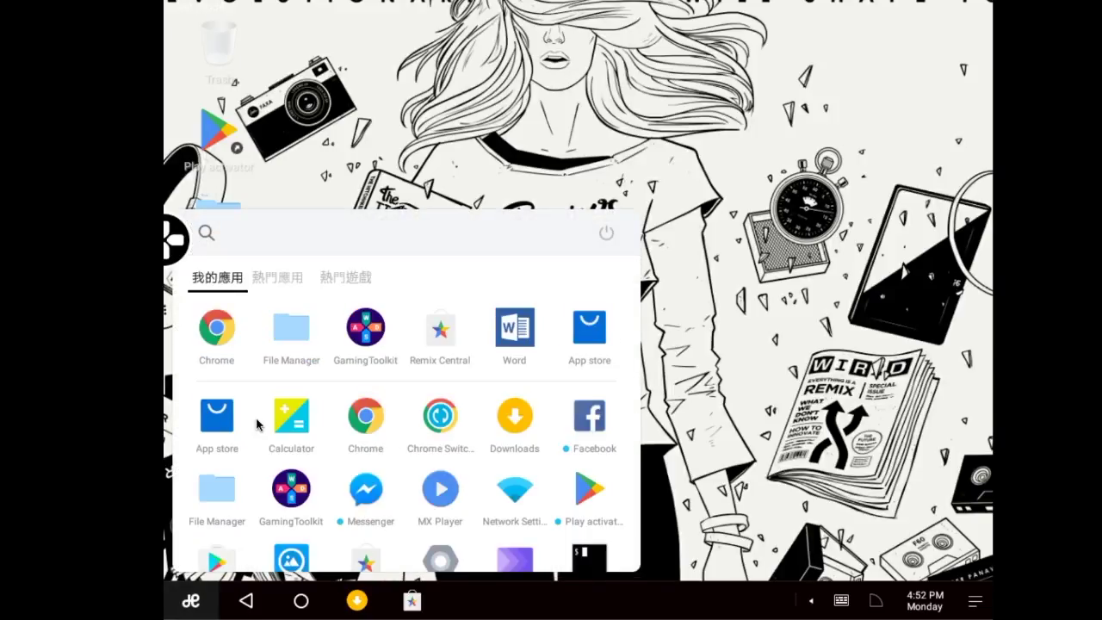
pyautogui.click(300, 411)
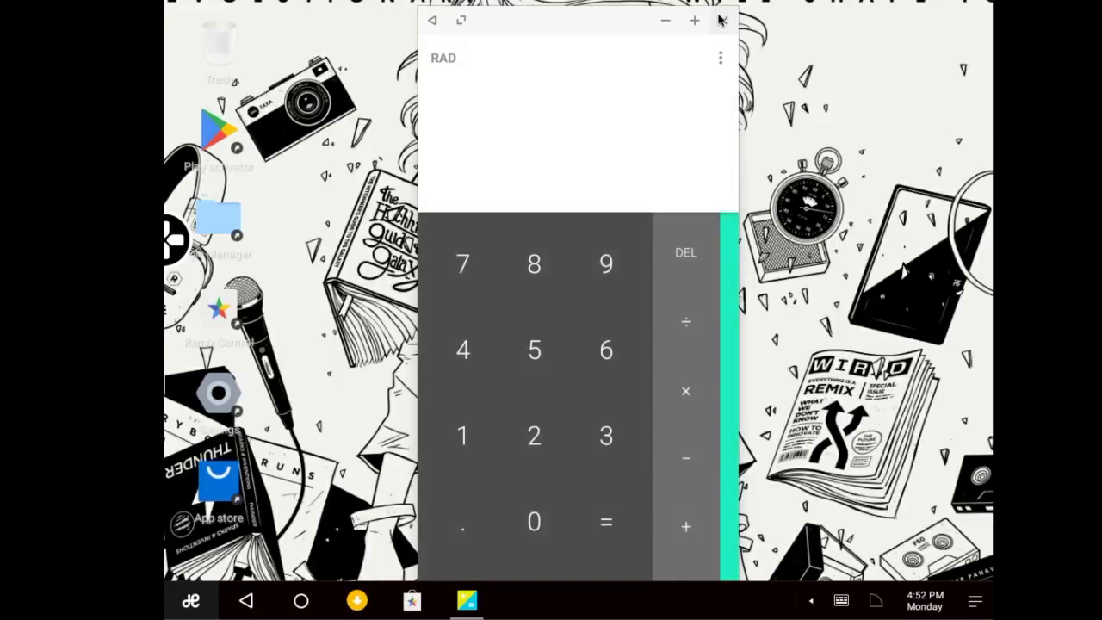
pyautogui.hotkey('alt', 'Tab')
pyautogui.hotkey('alt', 'Tab')
pyautogui.hotkey('alt', 'Tab')
pyautogui.hotkey('alt', 'Tab')
pyautogui.hotkey('alt', 'Tab')
pyautogui.hotkey('alt', 'Tab')
pyautogui.hotkey('alt', 'Tab')
pyautogui.hotkey('alt', 'Tab')
pyautogui.hotkey('alt', 'Tab')
pyautogui.hotkey('alt', 'Tab')
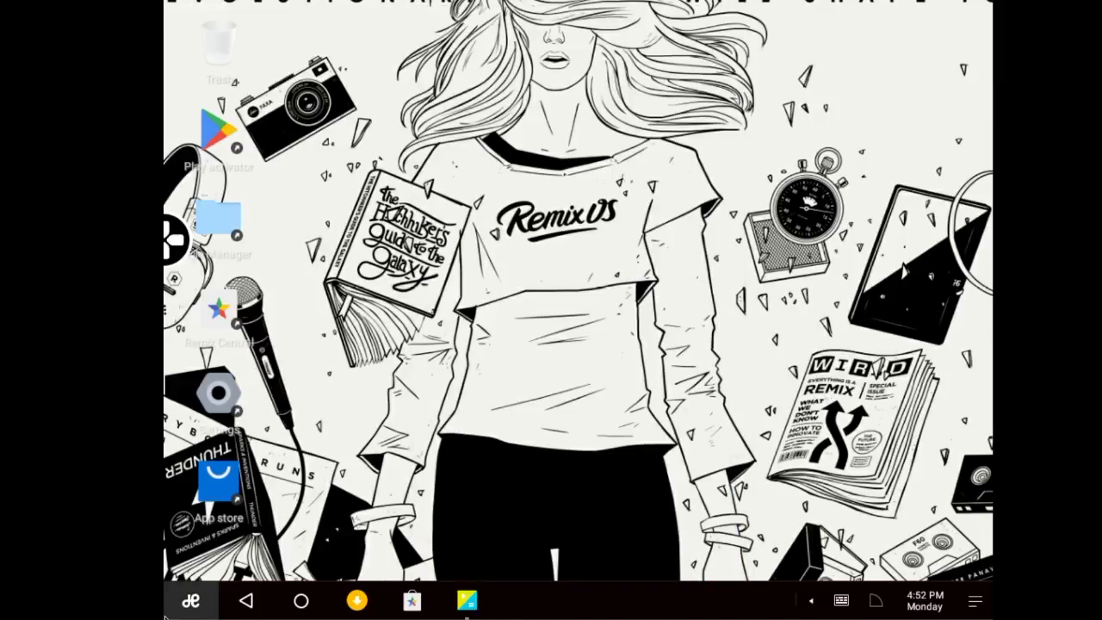
# - Open and close the installed-apps list twice
pyautogui.click(165, 616)
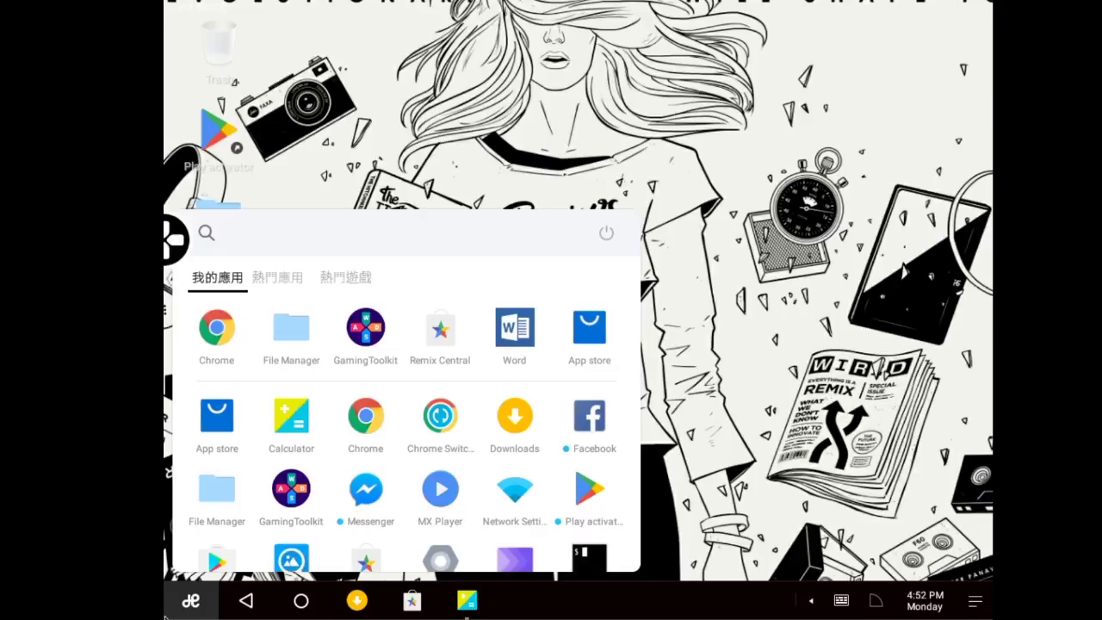
pyautogui.click(166, 615)
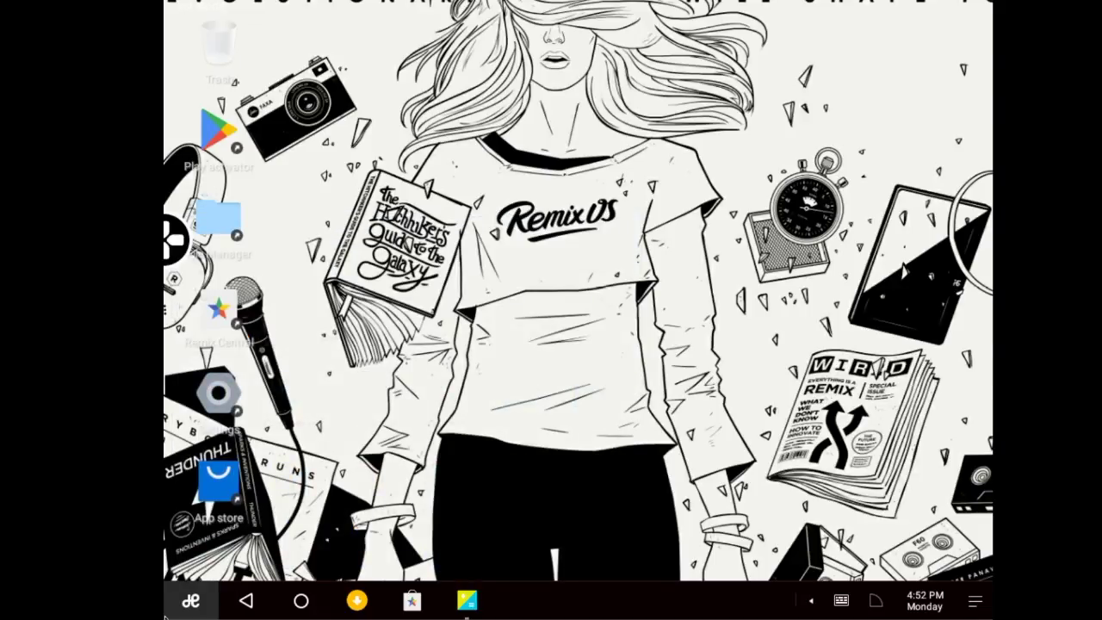
pyautogui.click(165, 616)
pyautogui.click(166, 616)
# - Cycle between Calculator and the desktop with Alt+Tab, then close Calculator
pyautogui.hotkey('alt', 'Tab')
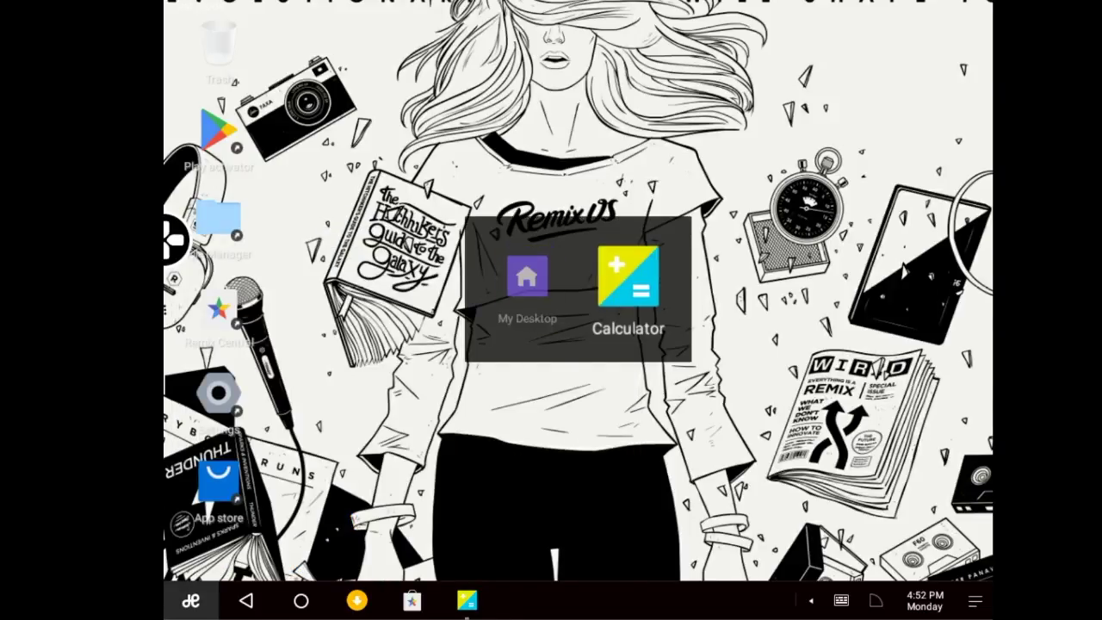
pyautogui.hotkey('alt', 'Tab')
pyautogui.hotkey('alt', 'Tab')
pyautogui.hotkey('alt', 'Tab')
pyautogui.hotkey('alt', 'Tab')
pyautogui.hotkey('alt', 'Tab')
pyautogui.hotkey('alt', 'Tab')
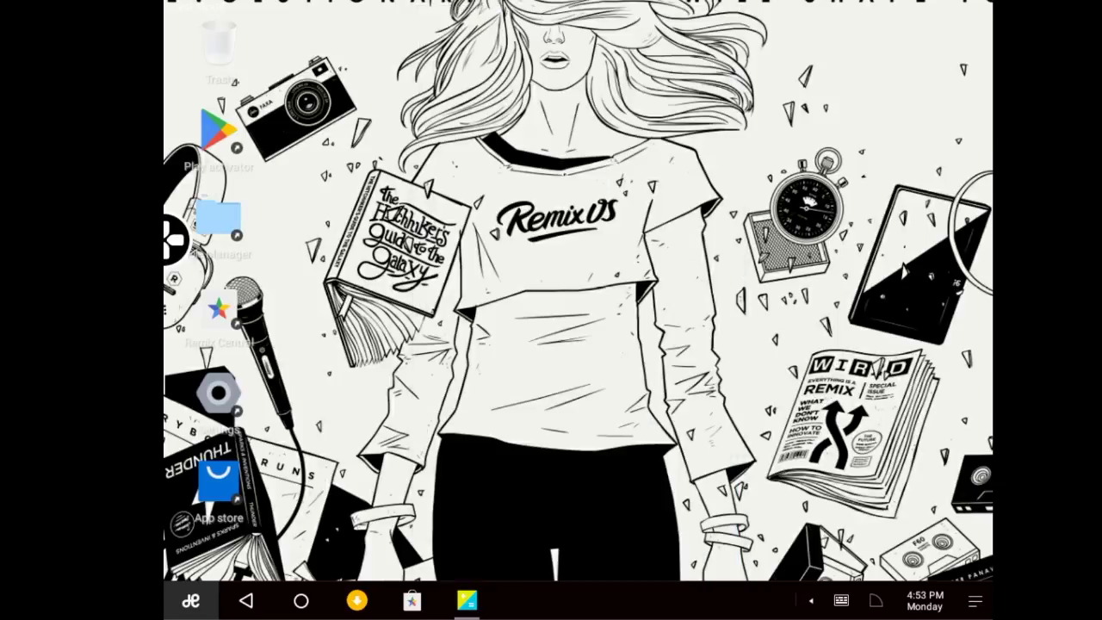
pyautogui.hotkey('alt', 'Tab')
pyautogui.hotkey('alt', 'Tab')
pyautogui.hotkey('alt', 'Tab')
pyautogui.hotkey('alt', 'Tab')
pyautogui.hotkey('alt', 'Tab')
pyautogui.hotkey('alt', 'Tab')
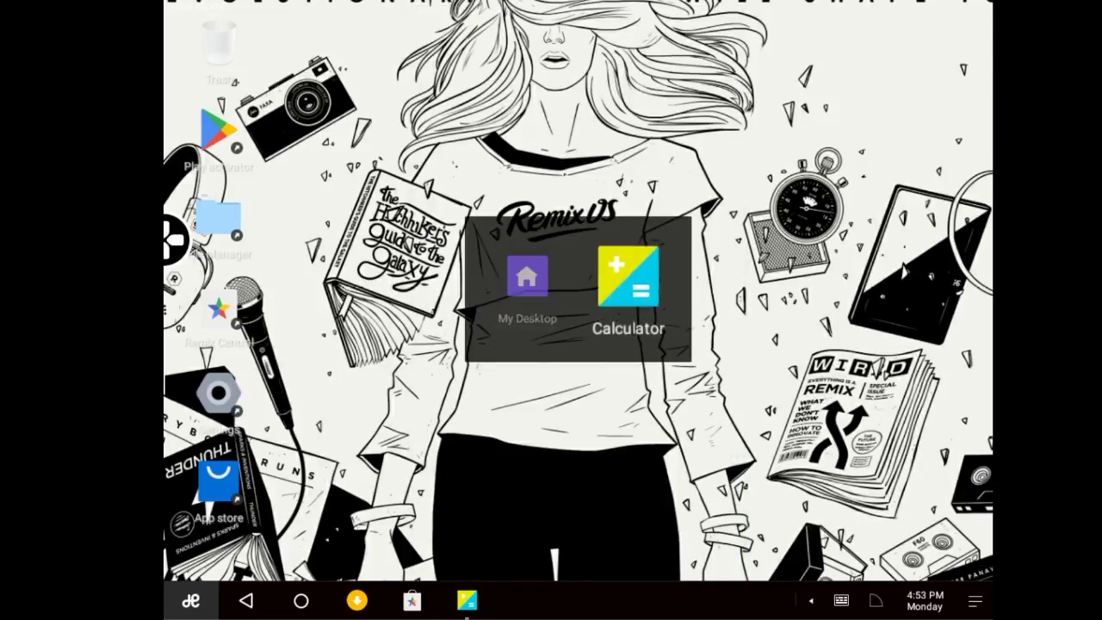
pyautogui.hotkey('alt', 'Tab')
pyautogui.hotkey('alt', 'Tab')
pyautogui.hotkey('alt', 'Tab')
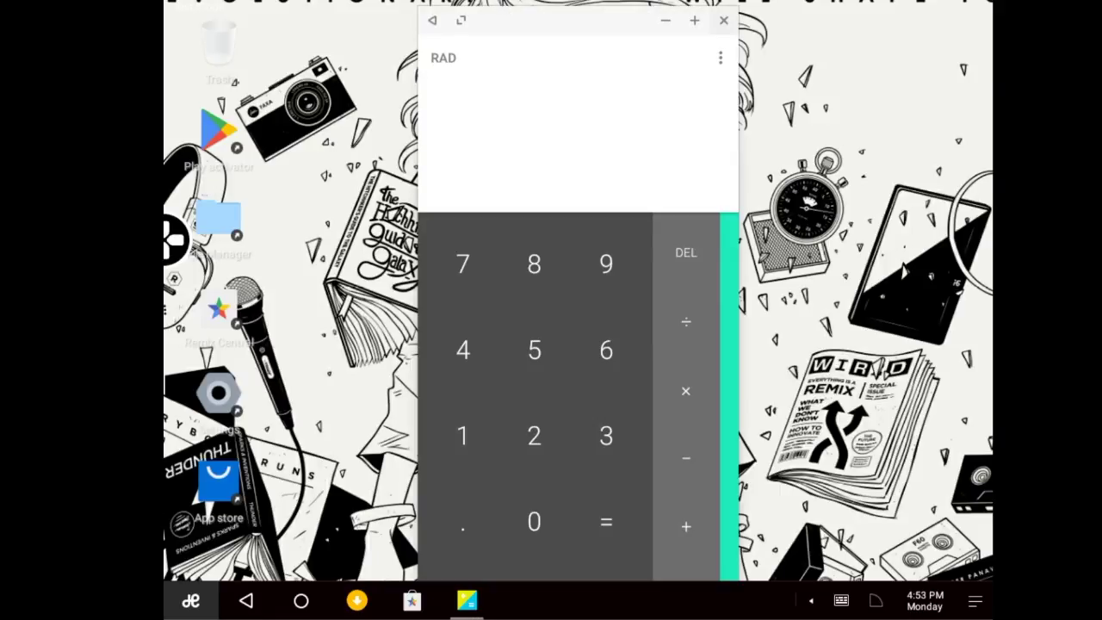
pyautogui.click(723, 21)
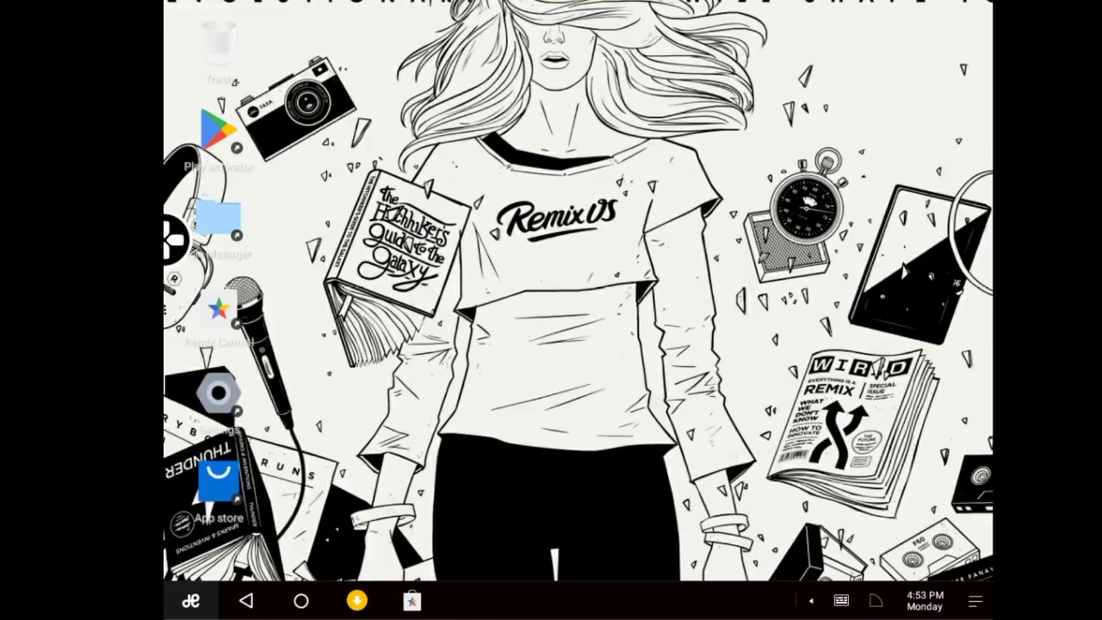
pyautogui.click(191, 600)
pyautogui.scroll(-2, 356, 324)
pyautogui.scroll(2, 354, 323)
pyautogui.scroll(-2, 354, 324)
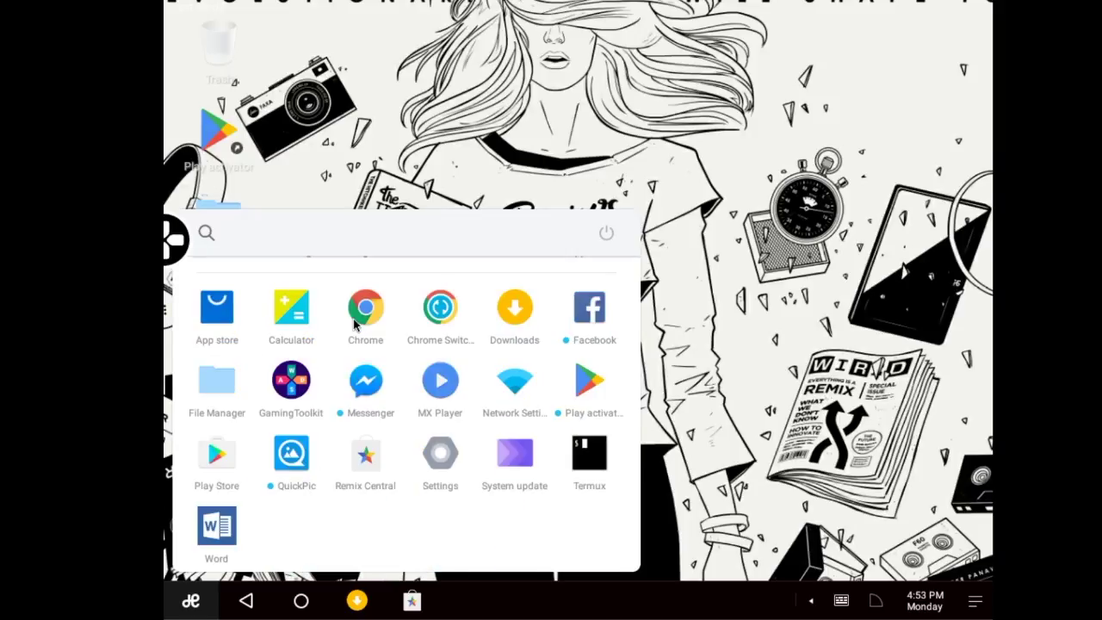
pyautogui.click(935, 207)
pyautogui.moveTo(281, 61); pyautogui.dragTo(678, 317)
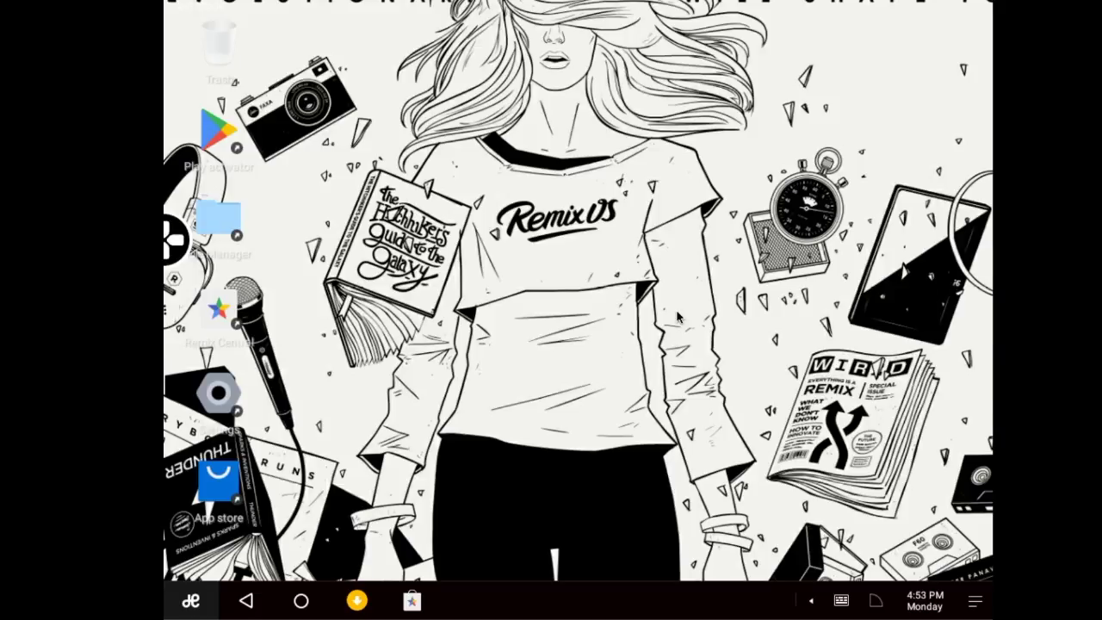